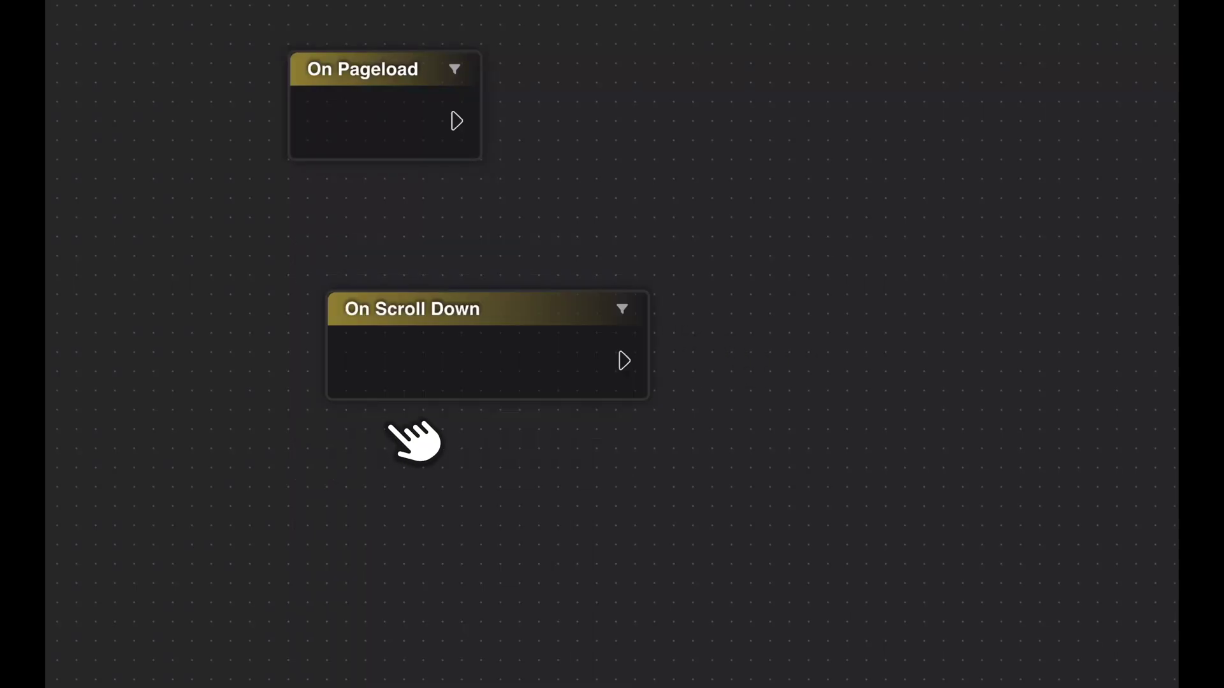
Add a Branch node after the On Scroll Down event
drag(587, 338, 665, 296)
text(branc)
key(Return)
drag(819, 344, 789, 332)
Feed the Branch condition with If Window Width set to Is Greater Than 980
drag(723, 367, 561, 484)
scroll(628, 383, down, 2)
click(606, 436)
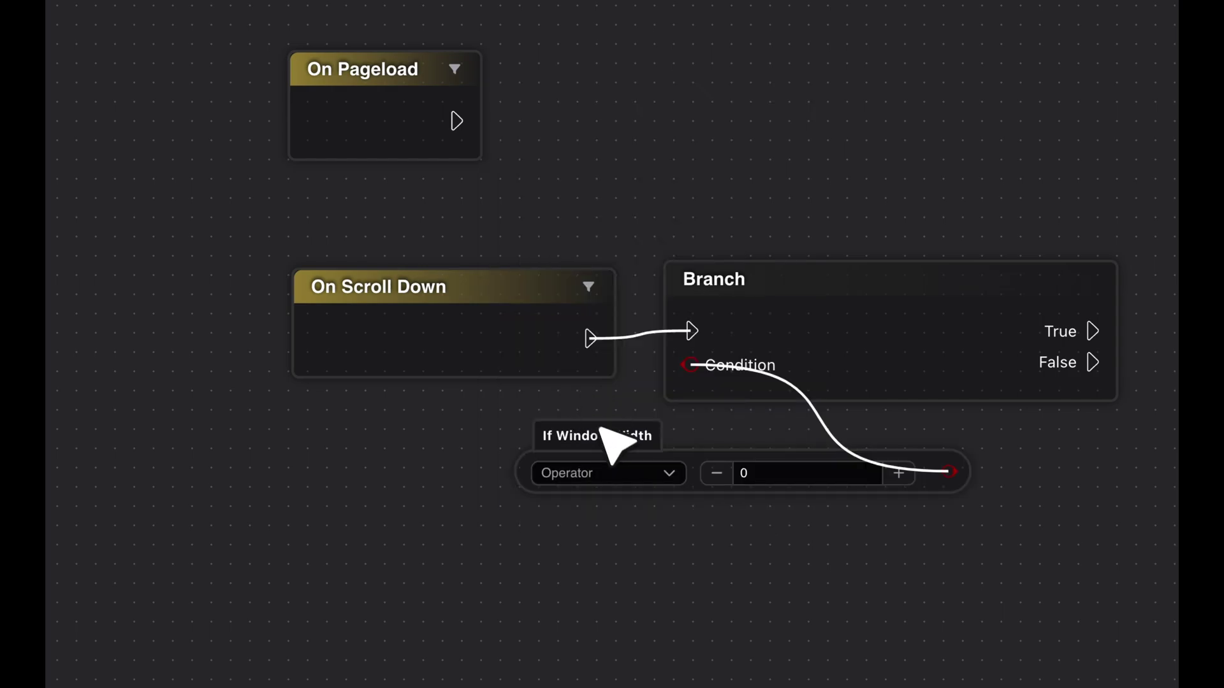
drag(612, 446, 286, 354)
click(319, 376)
click(271, 429)
click(472, 379)
text(98)
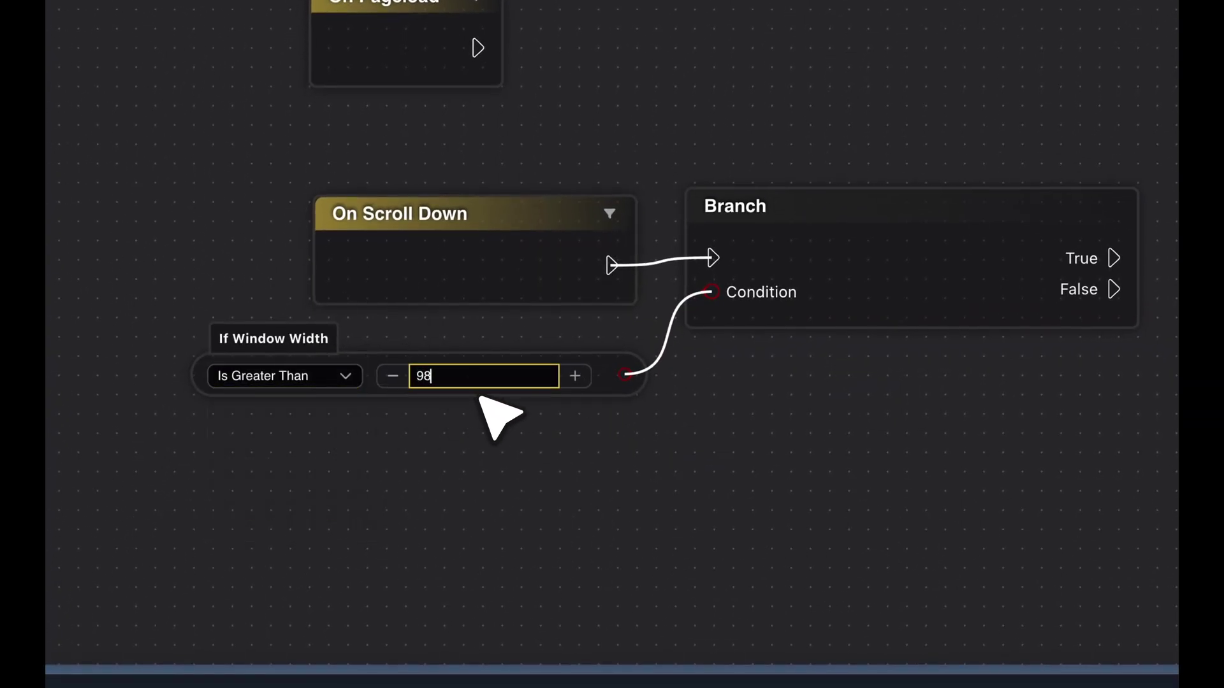
Start an action from the True output and enable the Legacy Events Panel
drag(1113, 258, 1211, 201)
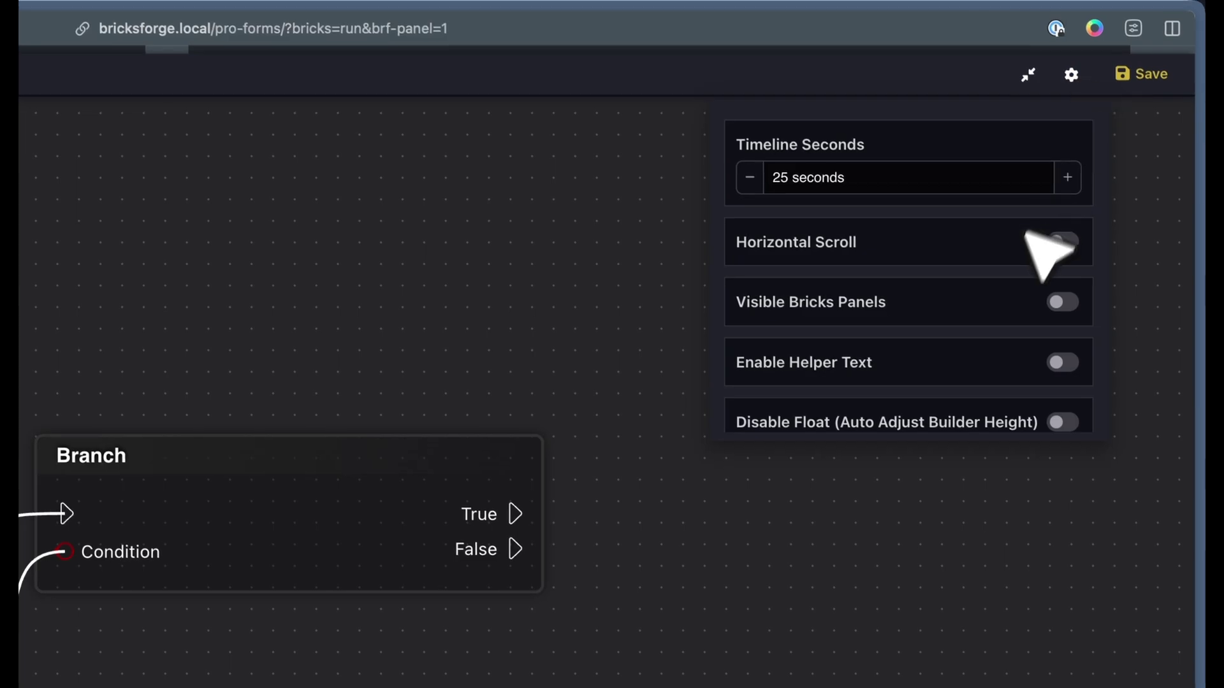
scroll(1042, 281, down, 4)
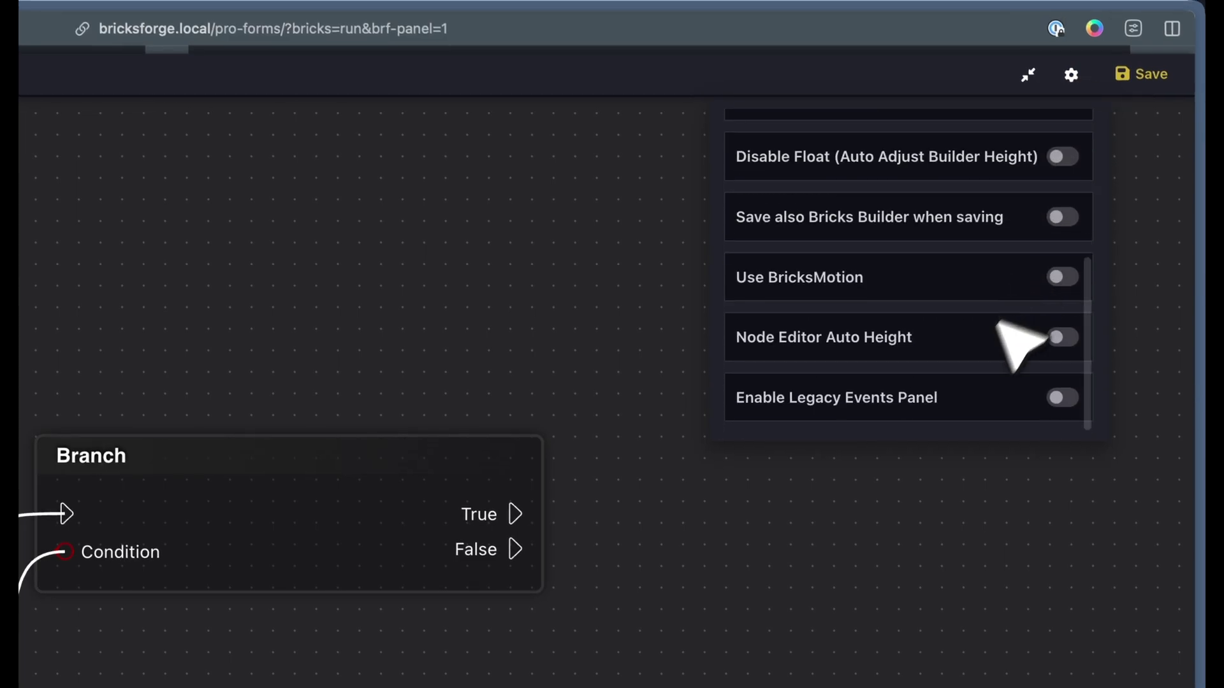
click(1063, 398)
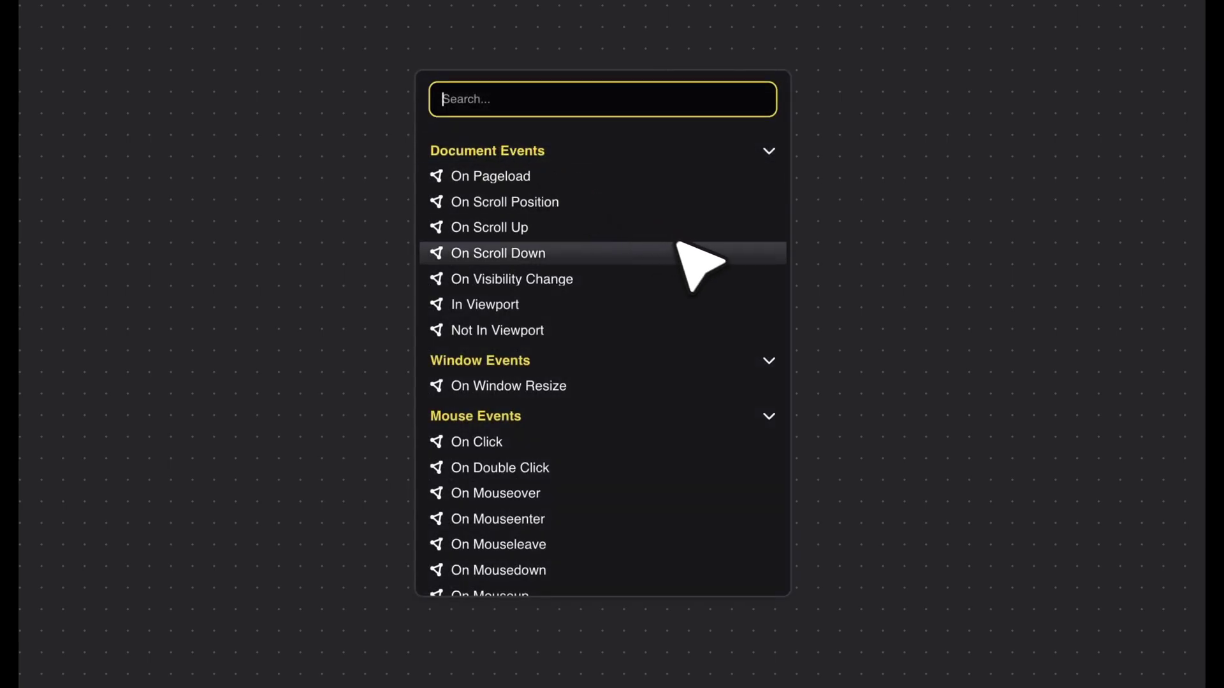
Scroll down through the event list to find On Click
scroll(678, 243, down, 6)
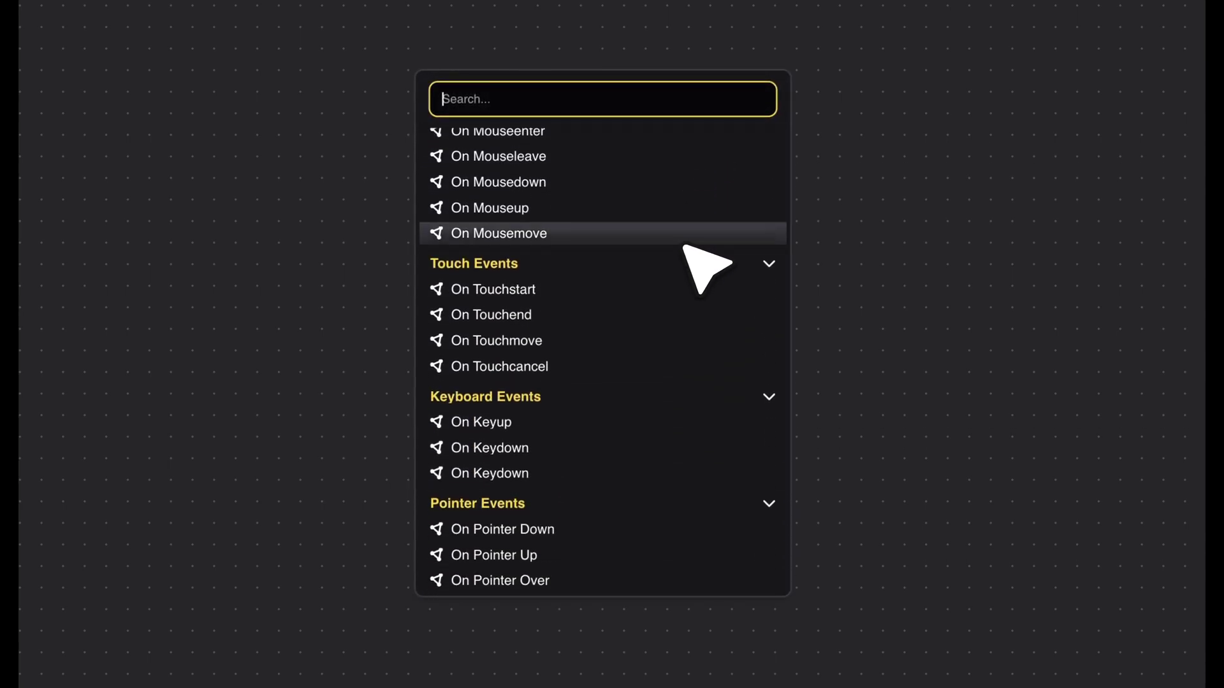
scroll(686, 247, down, 12)
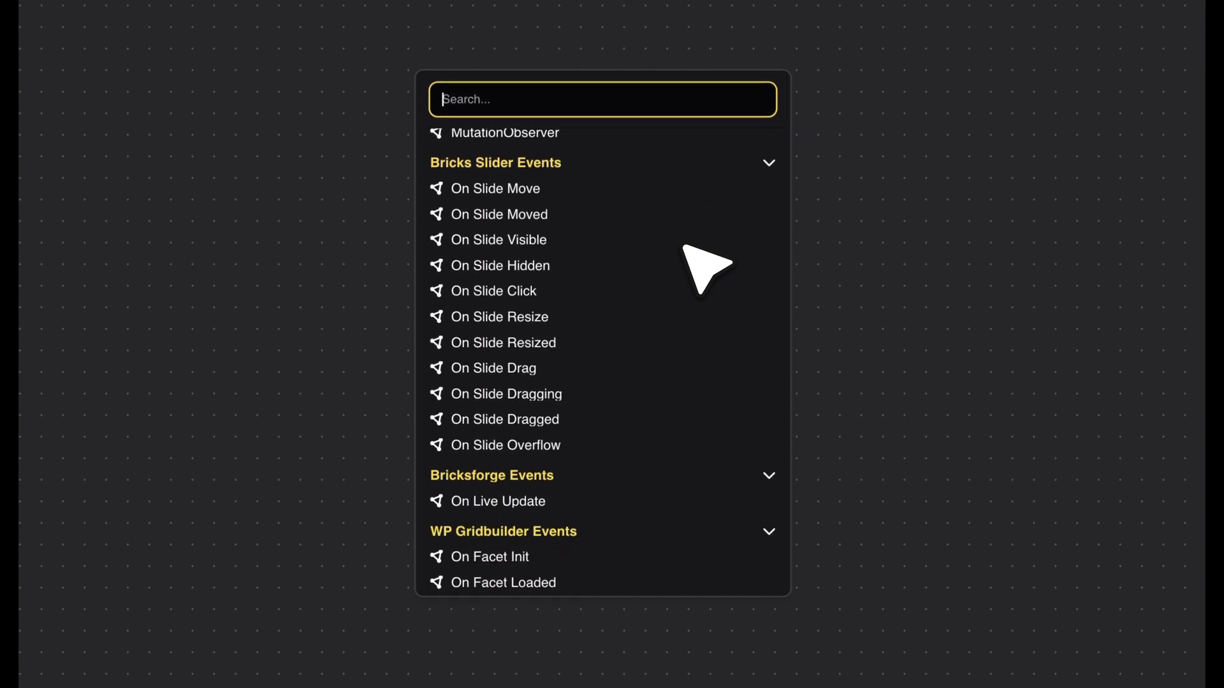
scroll(707, 268, down, 12)
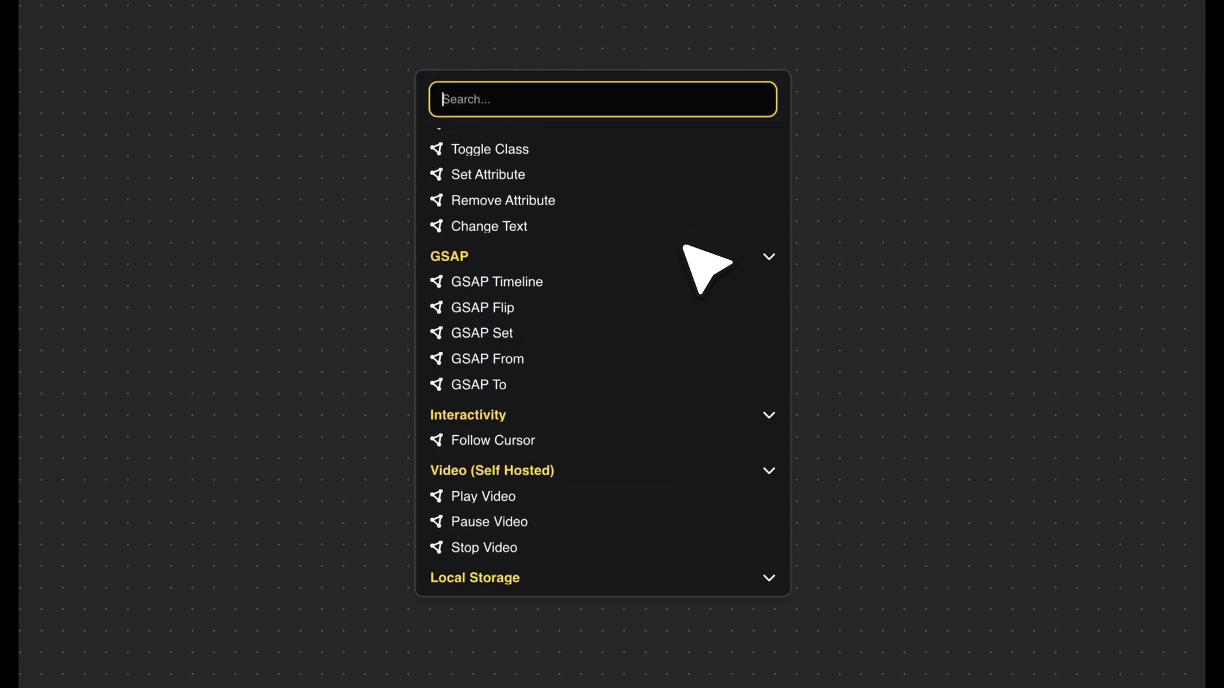
scroll(707, 267, down, 9)
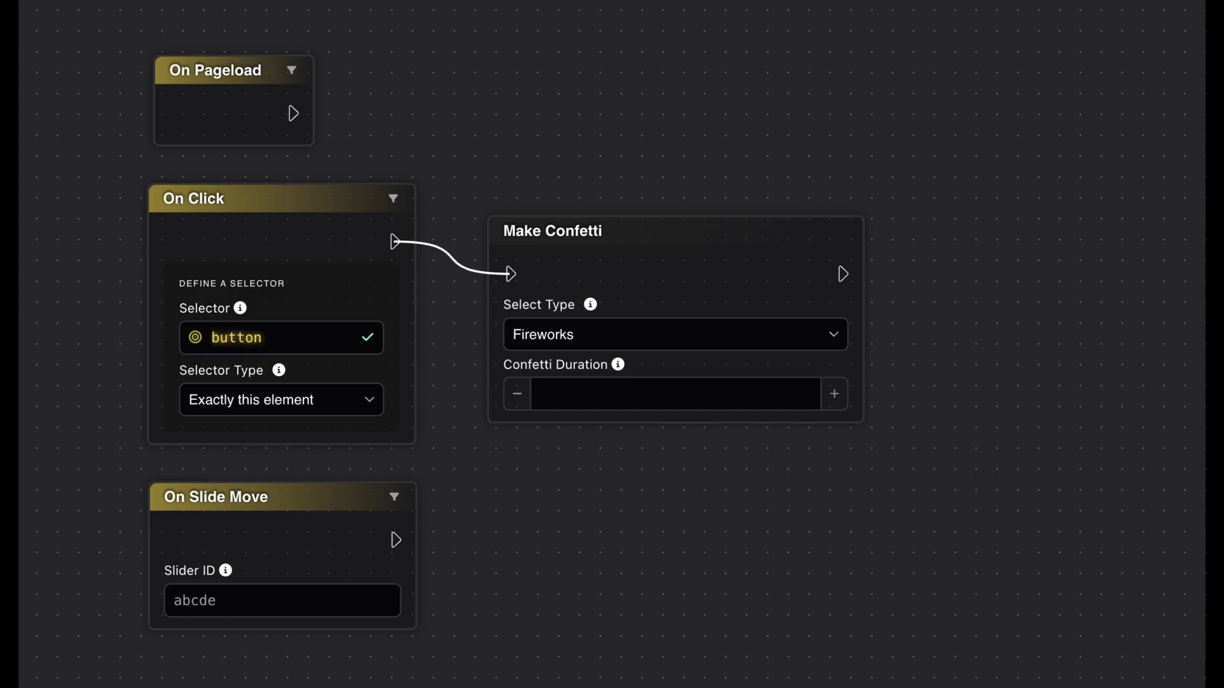
Add an Add Class node after Make Confetti with class name my-class
drag(884, 310, 451, 278)
drag(401, 242, 538, 223)
text(add c)
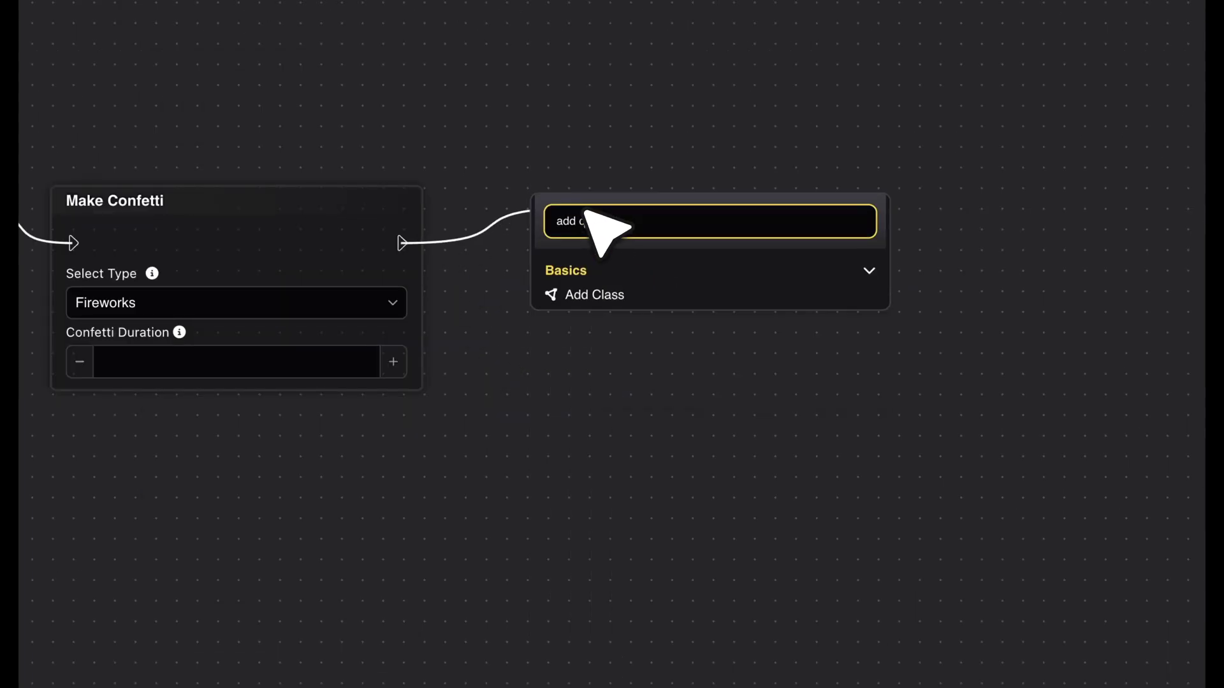
key(Return)
click(621, 405)
text(my-class)
Chain an Update Global Variable node setting class_state to 1
drag(896, 295, 618, 306)
drag(555, 211, 726, 191)
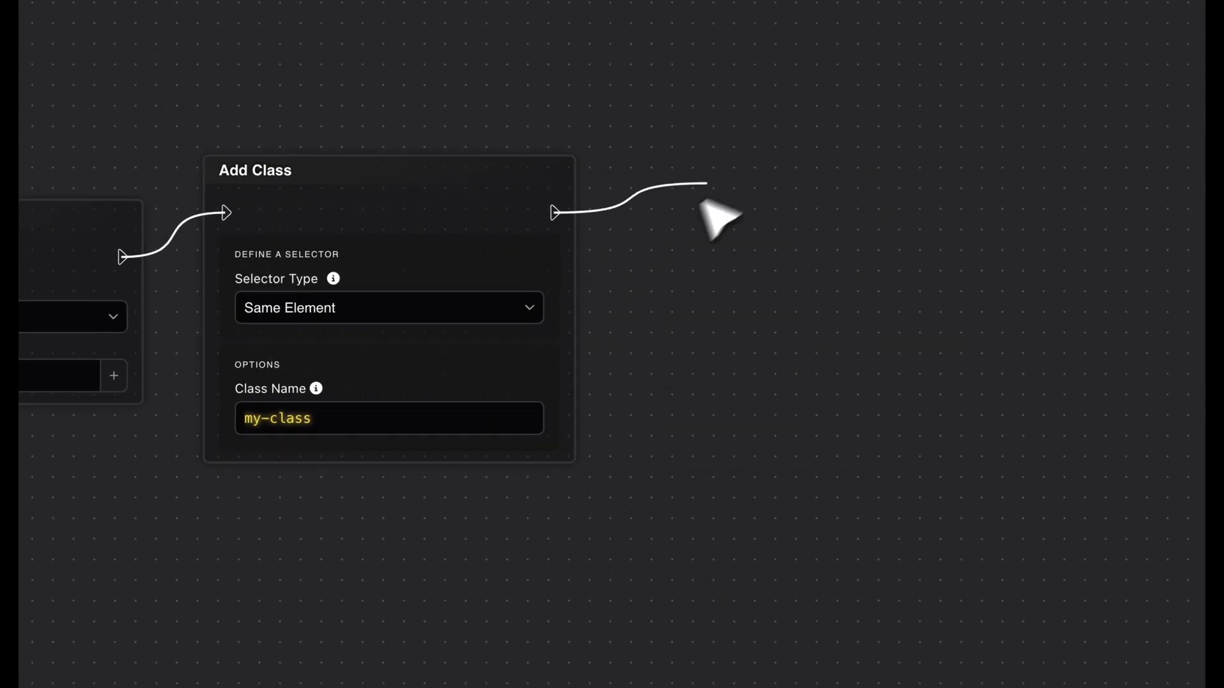
text(vari)
click(758, 235)
click(771, 324)
text(class_state)
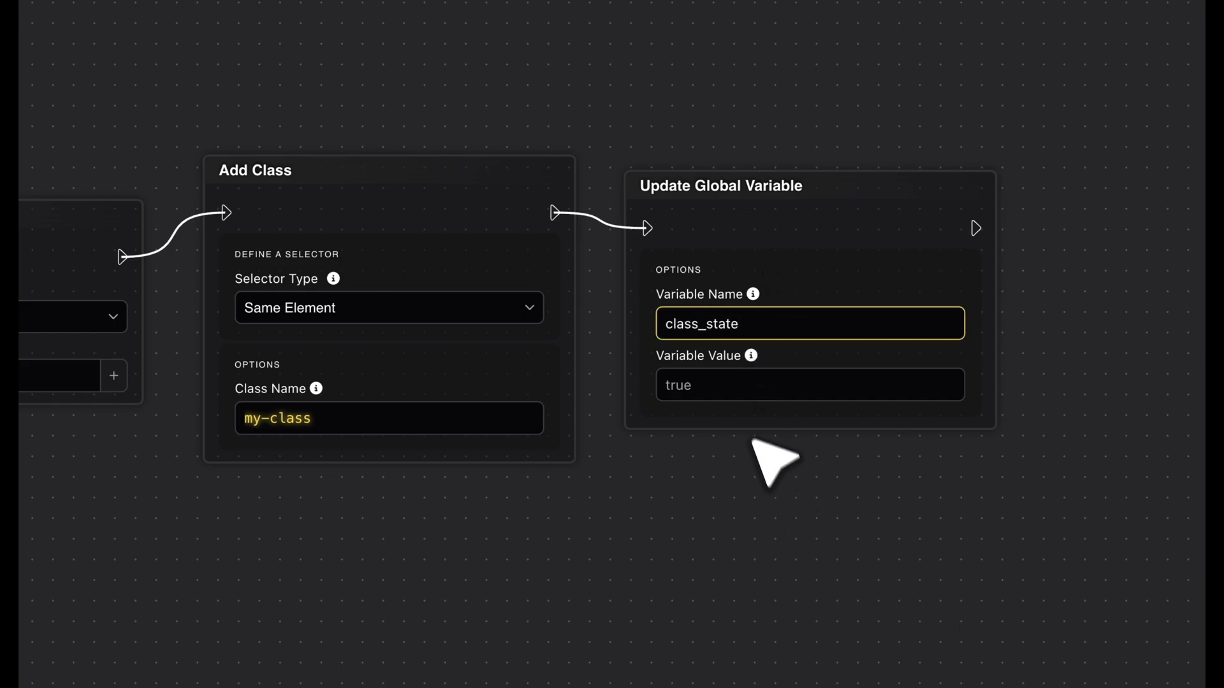
key(Tab)
text(1)
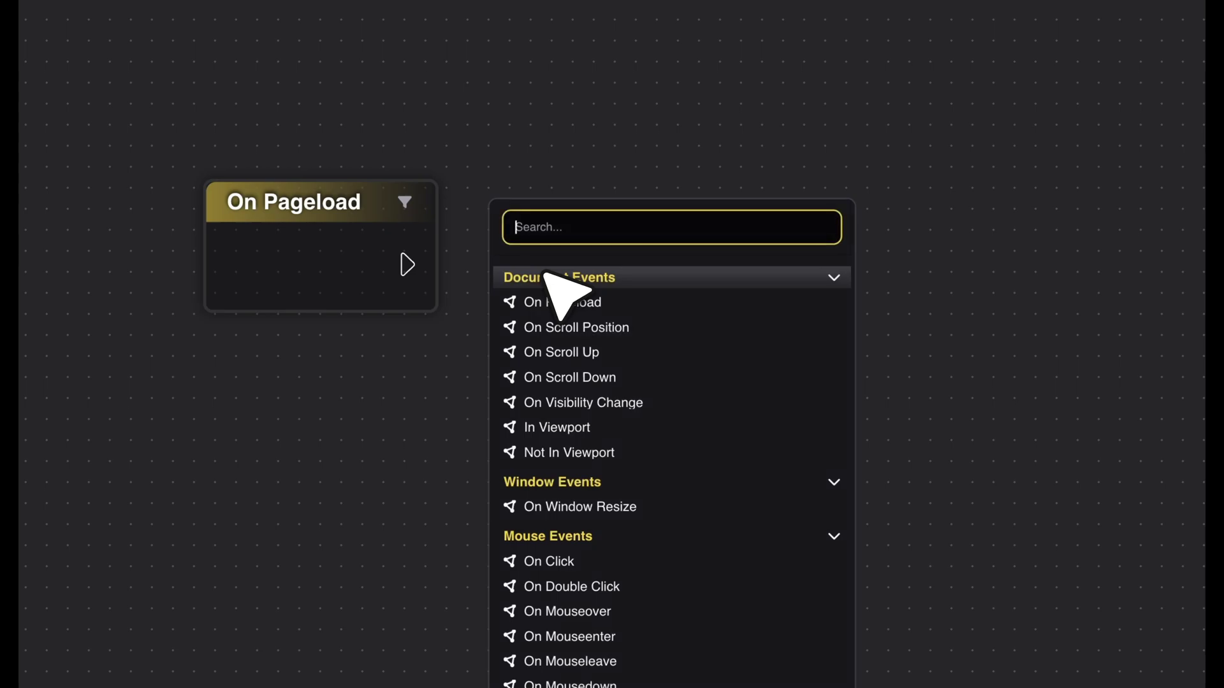
Add a Branch node and wire On Pageload into its input
text(bran)
click(577, 354)
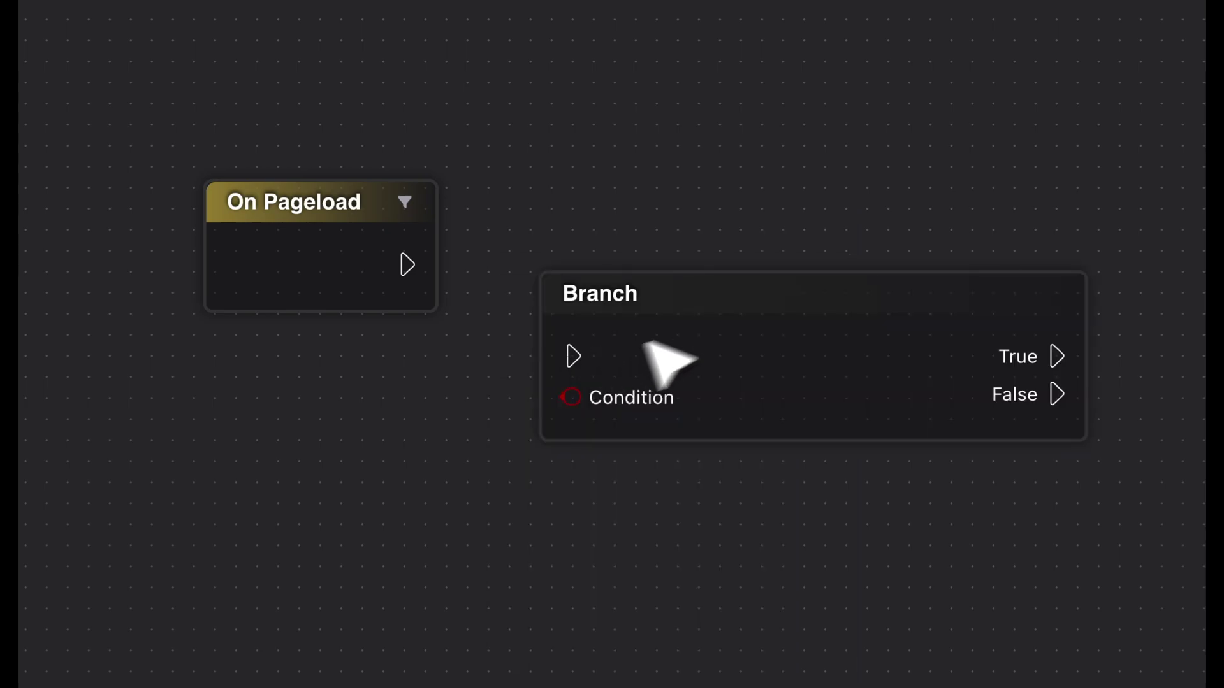
drag(756, 233, 753, 224)
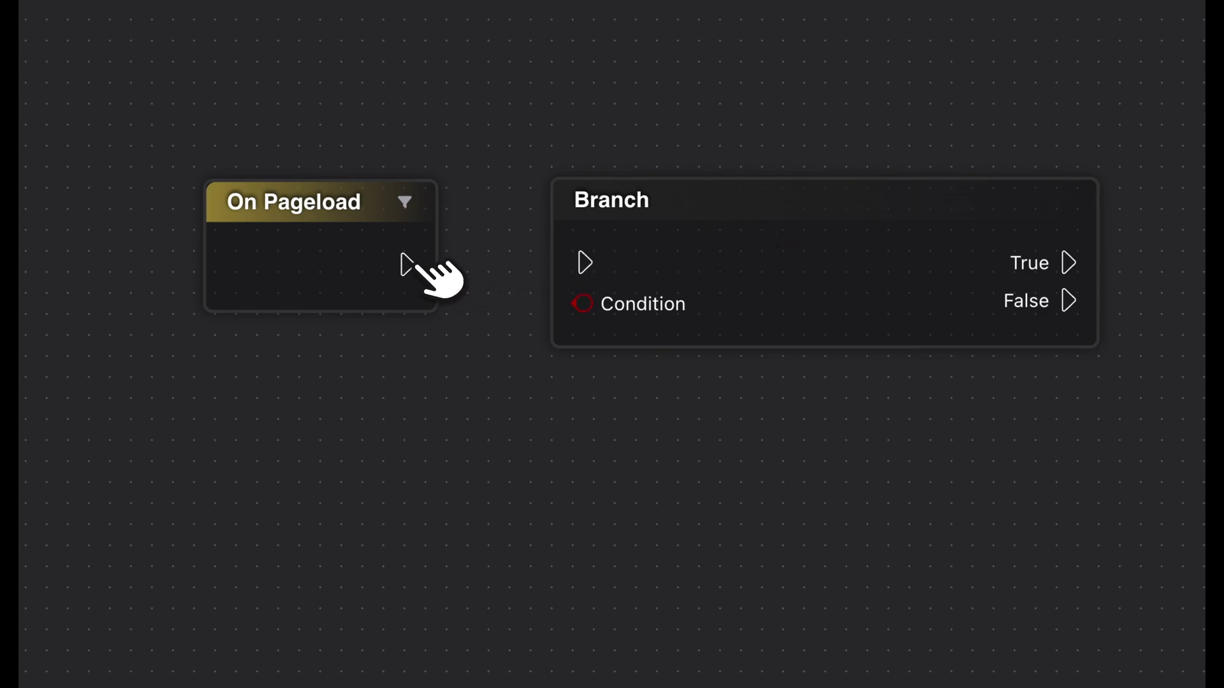
drag(408, 265, 586, 266)
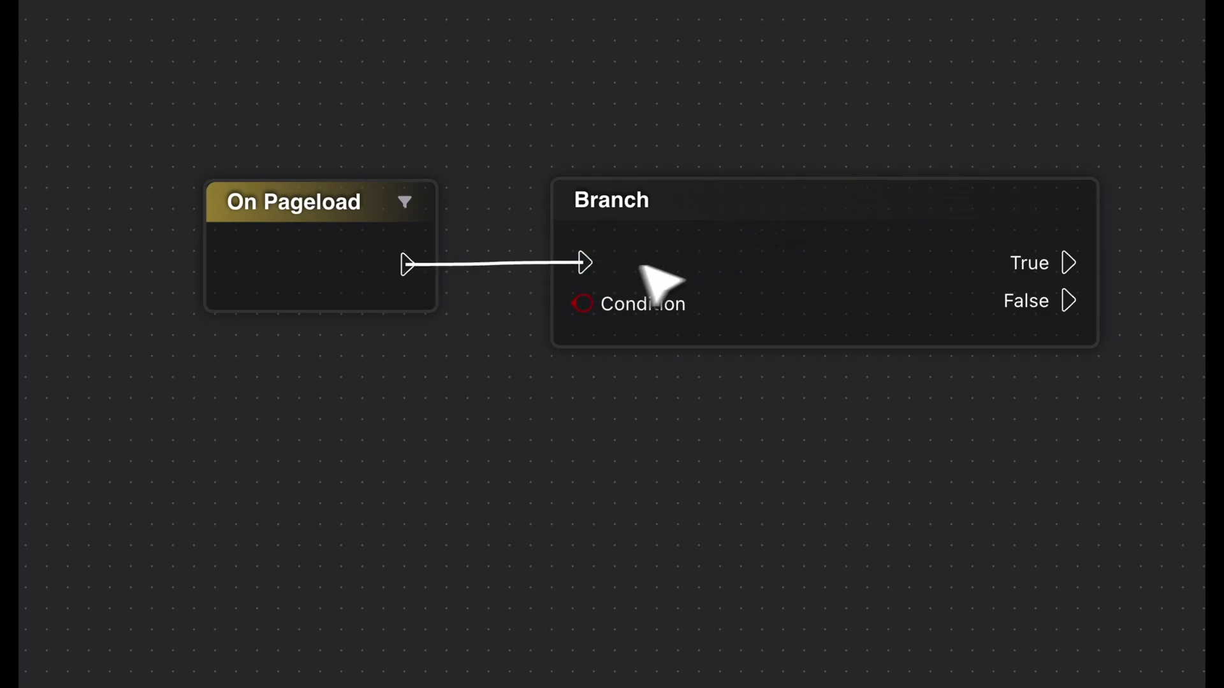
drag(659, 276, 729, 254)
Give the Branch an If Local Storage Item Exists condition and arrange the nodes
drag(597, 292, 418, 416)
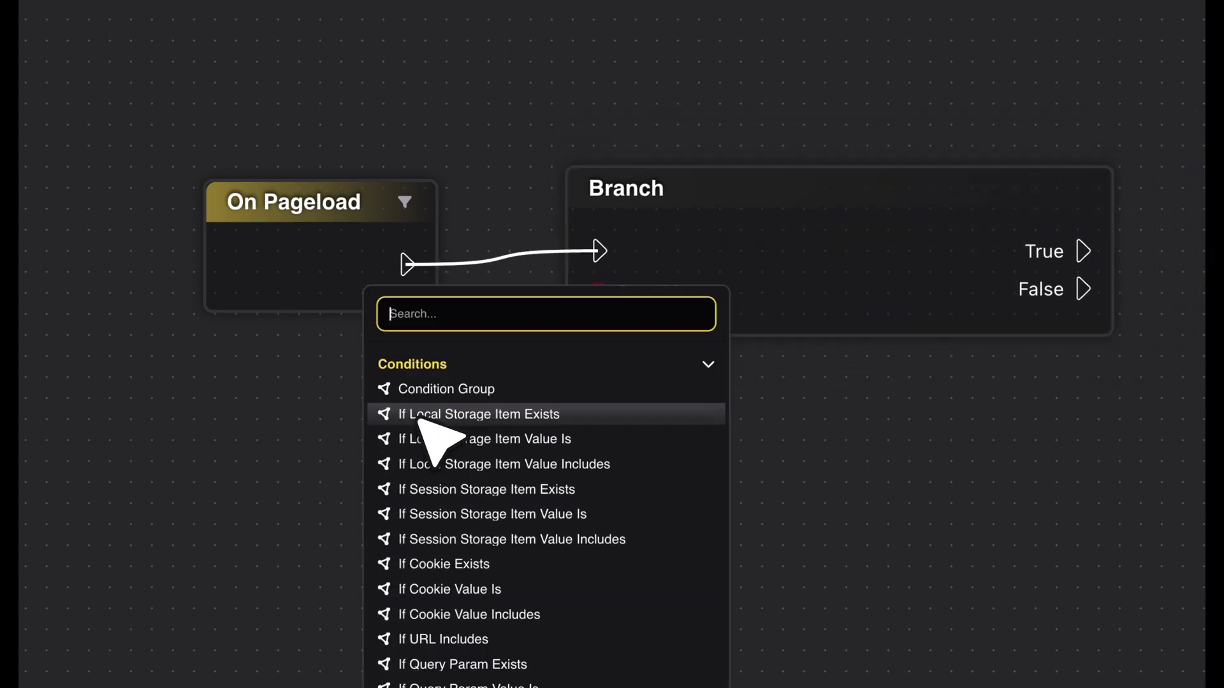
click(509, 415)
drag(538, 404, 313, 353)
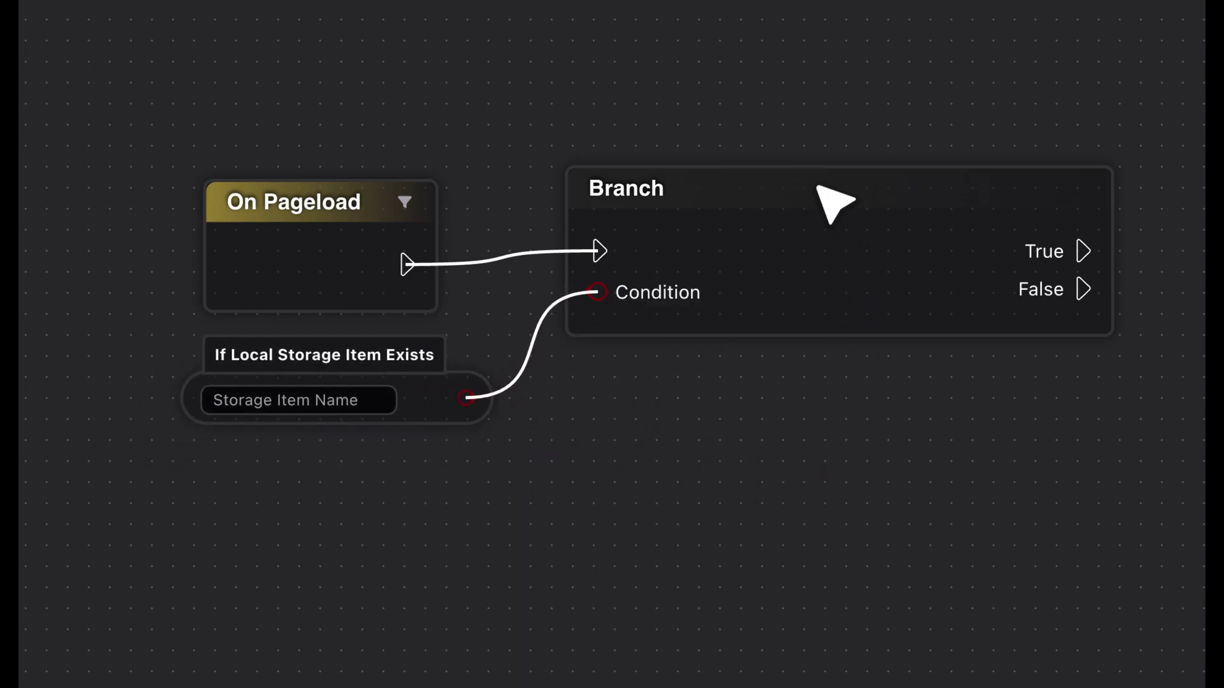
drag(816, 194, 767, 186)
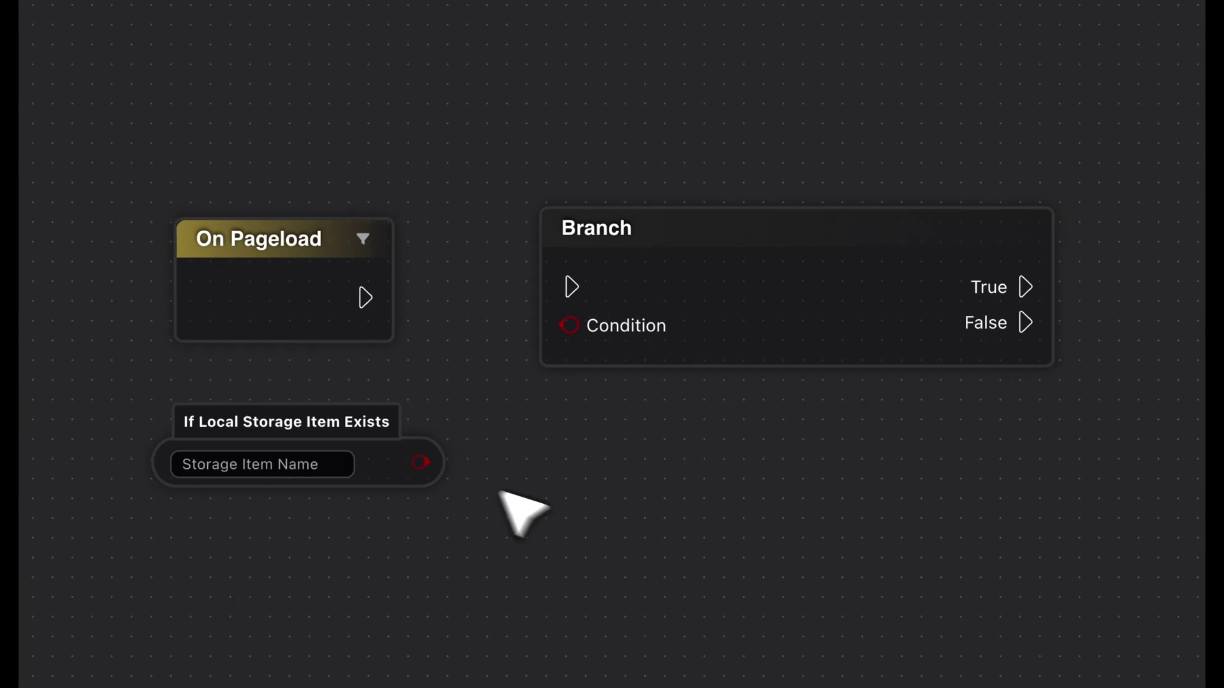
Drag a wire from the storage condition toward the Branch
drag(422, 470, 574, 290)
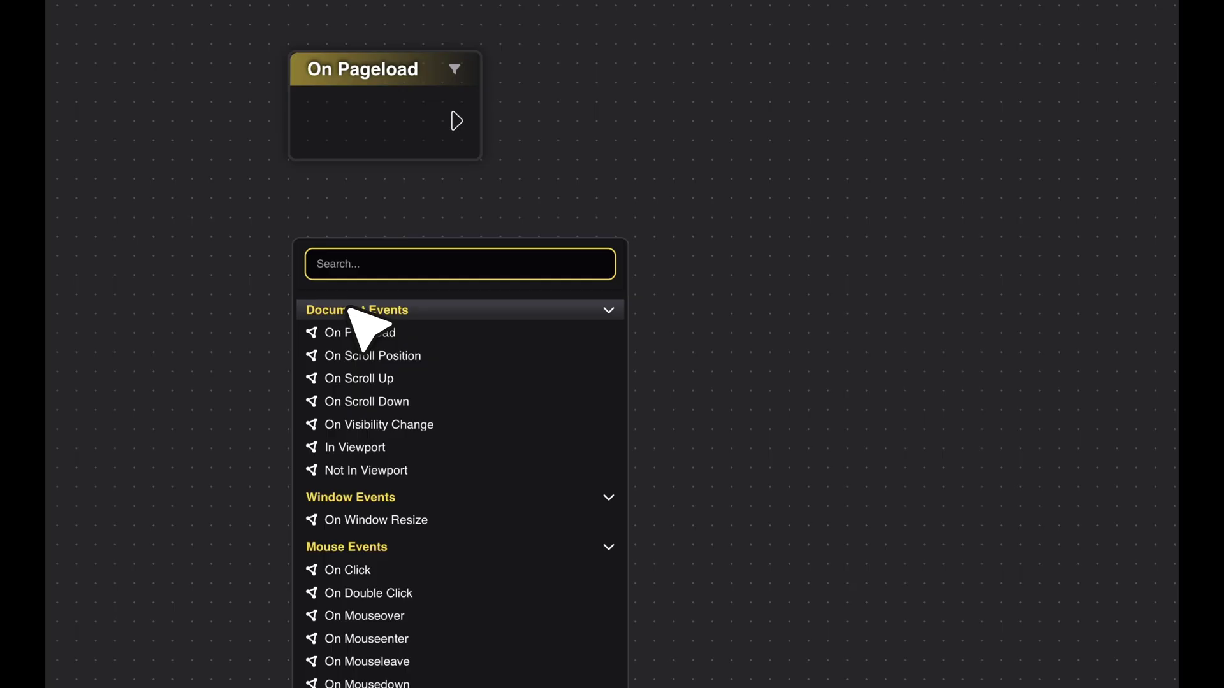
Add an On Scroll Down event with a Branch node after it
text(scroll)
click(391, 423)
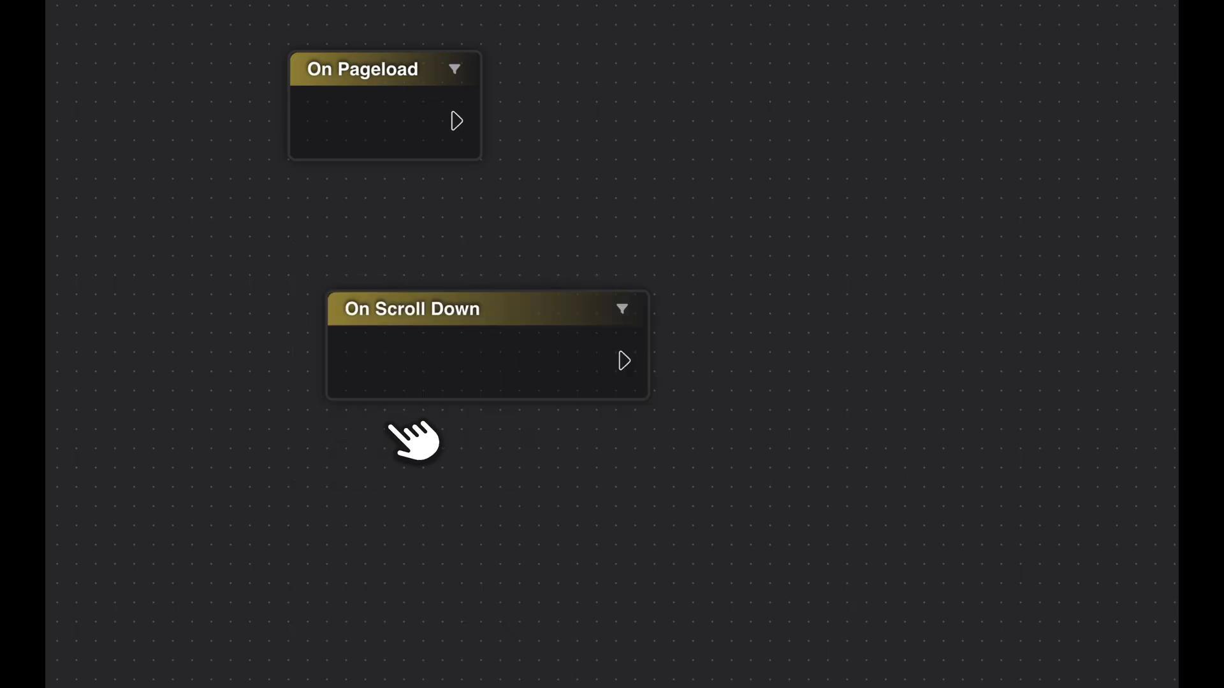
drag(493, 311, 459, 289)
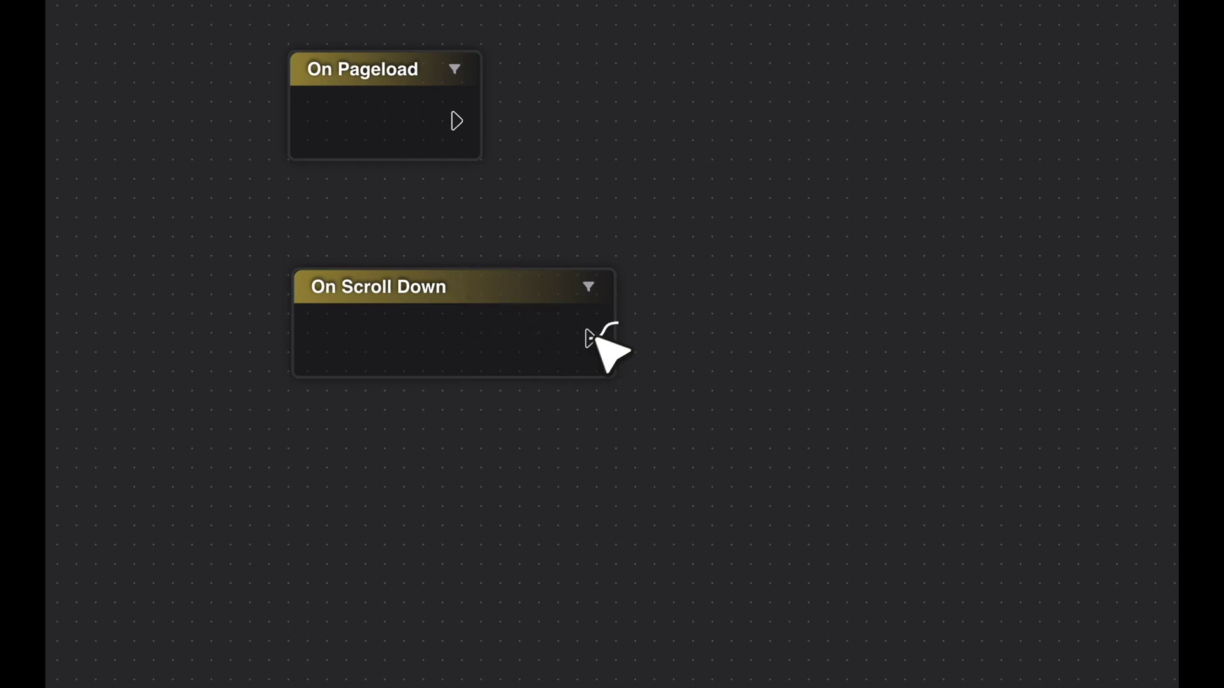
drag(590, 339, 736, 300)
text(branc)
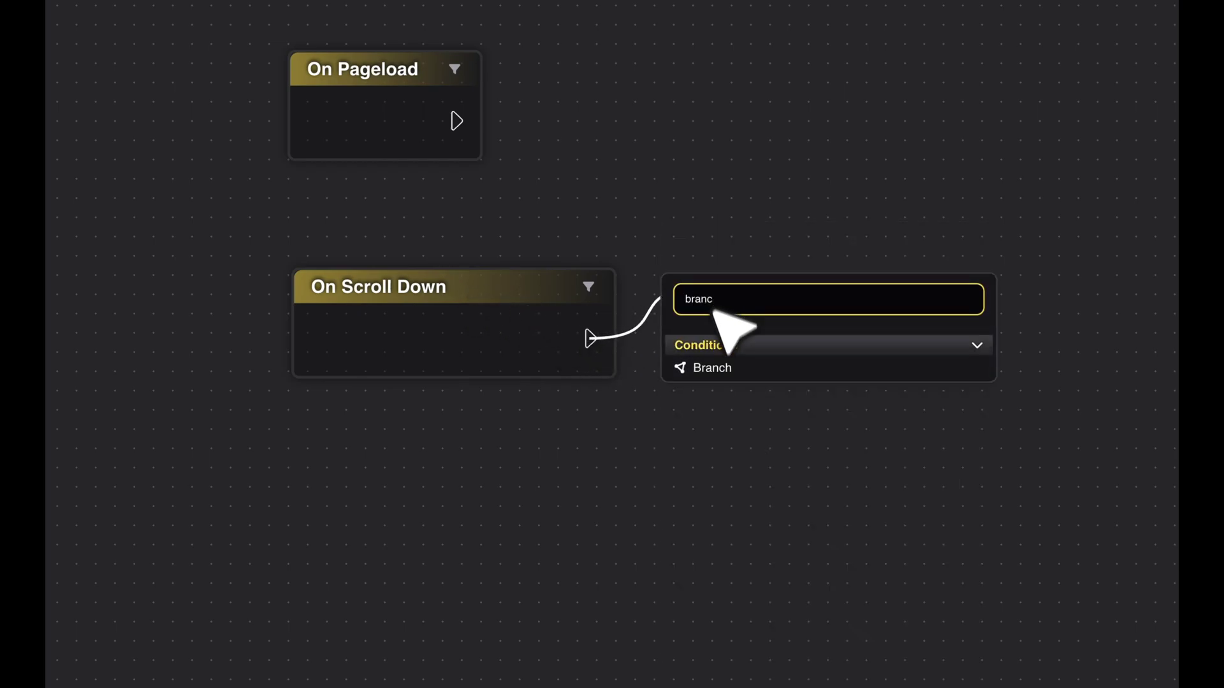
click(733, 368)
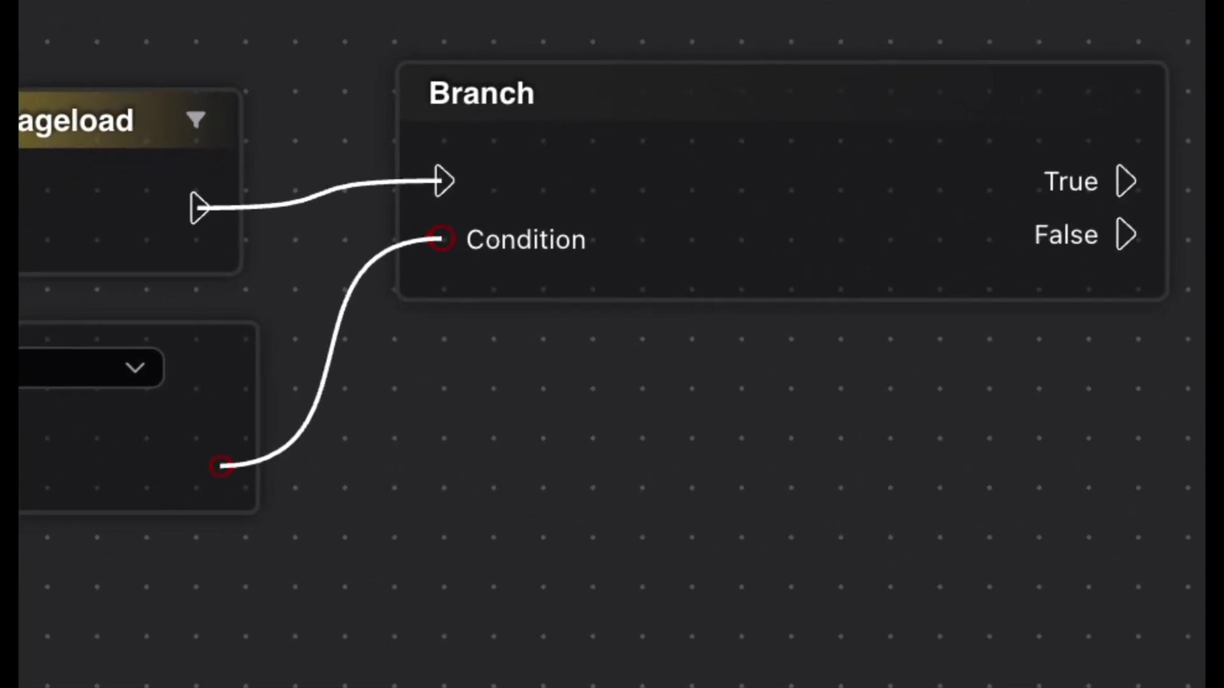
Expand the Branch's Condition Group to five condition slots
click(575, 433)
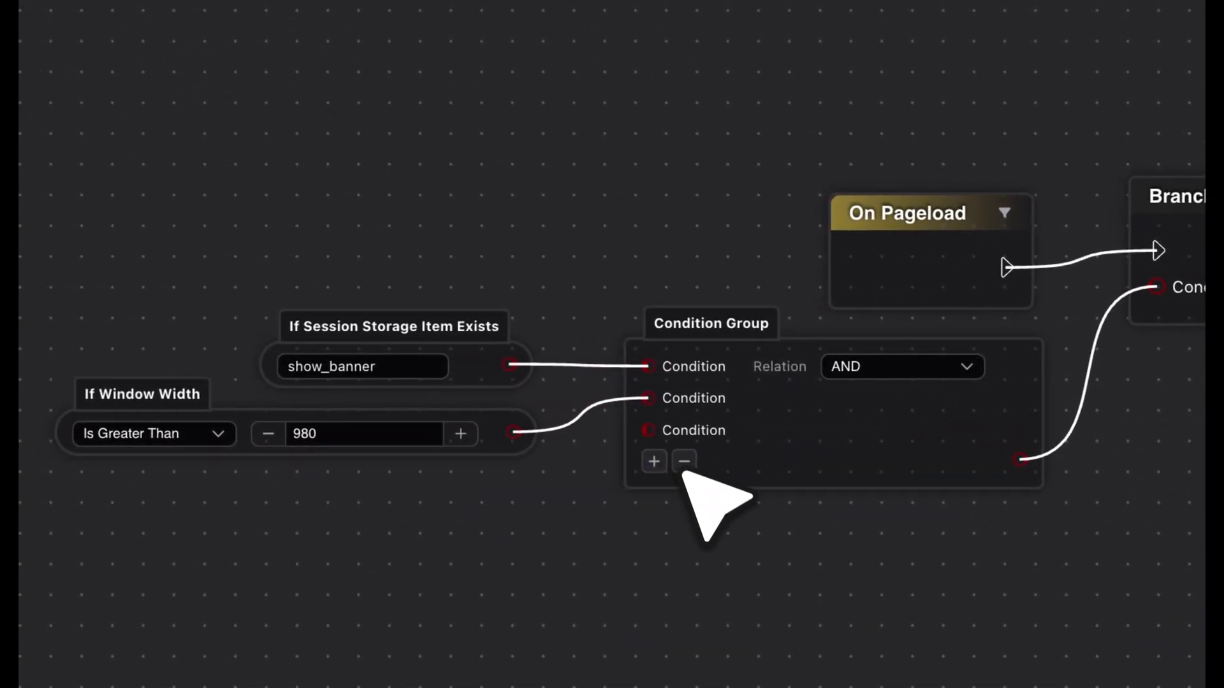
click(574, 464)
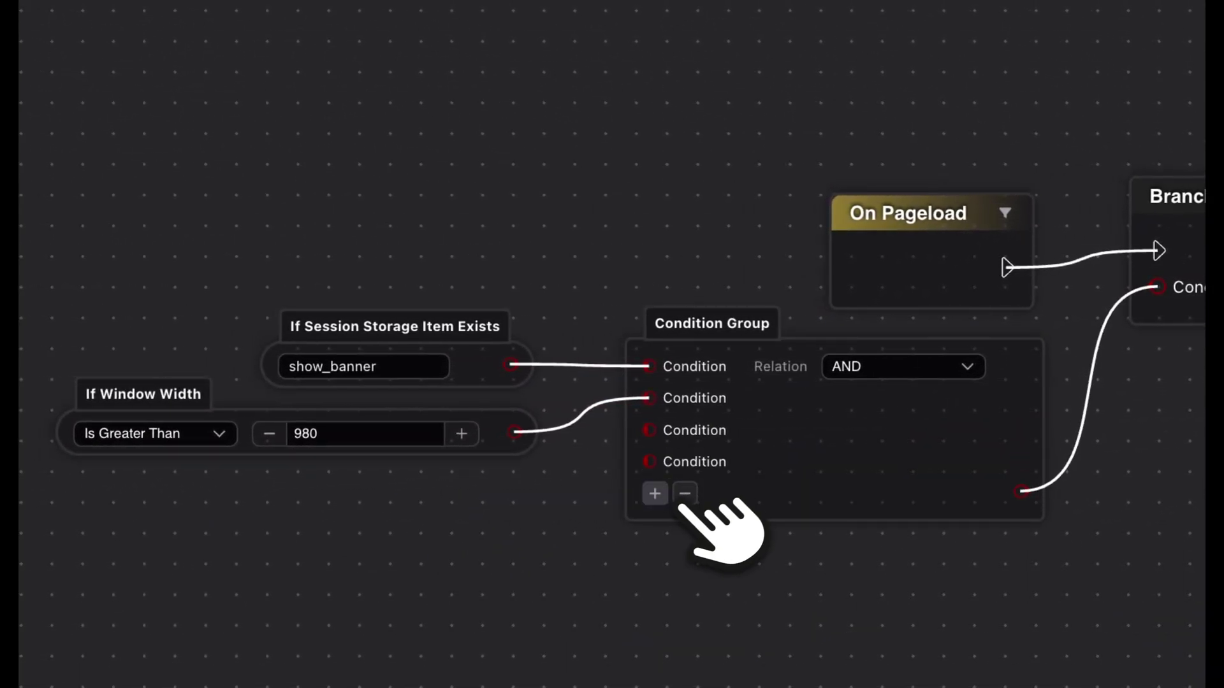
click(655, 494)
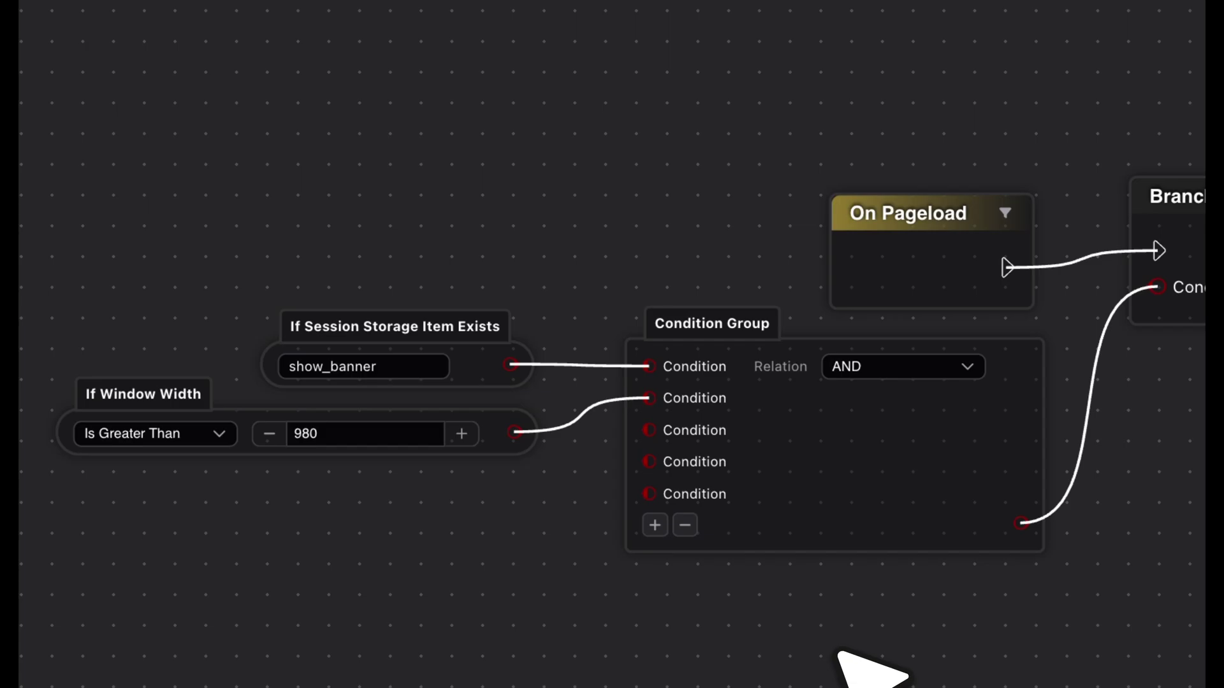
Add a Delay of 1 second after the True output
drag(527, 254, 601, 207)
text(delay)
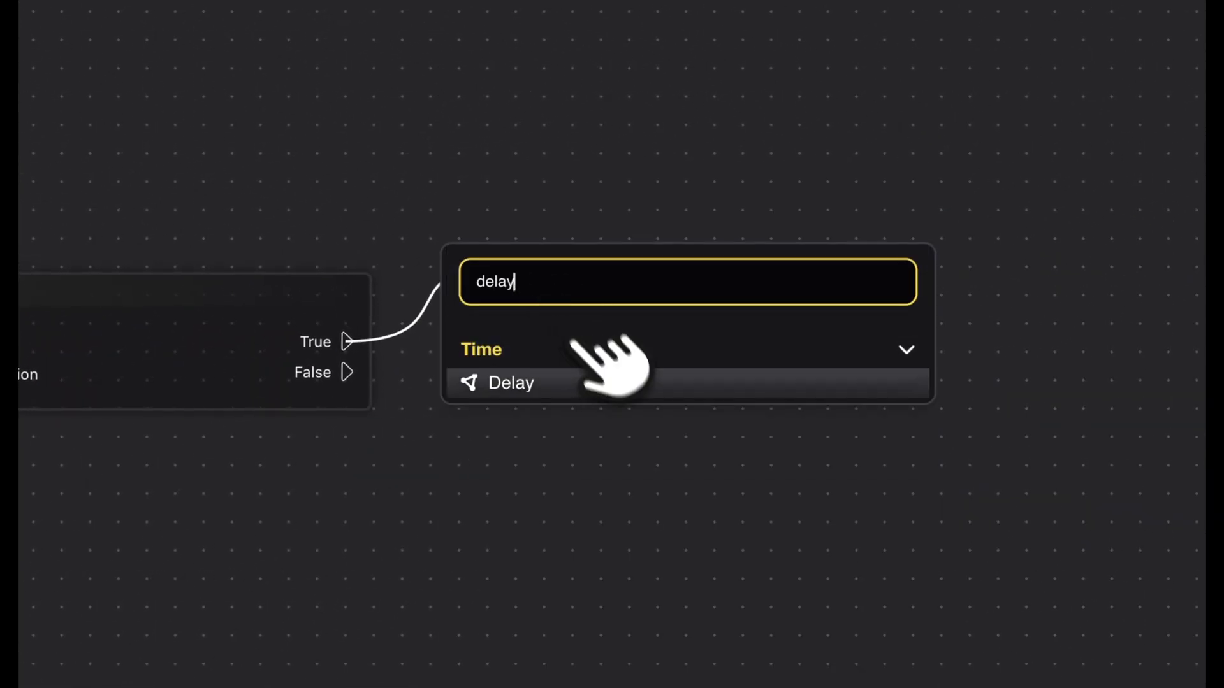
click(513, 384)
drag(527, 230, 551, 290)
click(560, 379)
text(1)
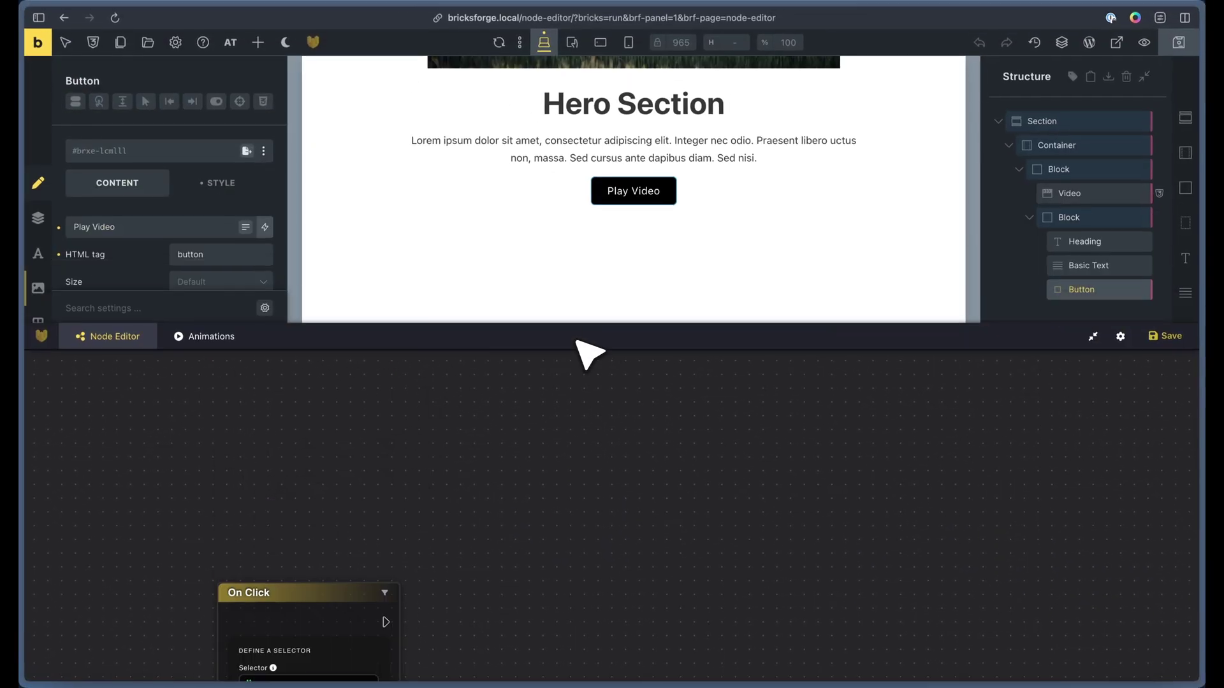
Point On Click at the Play Video button (#brxe-lcmlll) and pull a wire from it
click(665, 199)
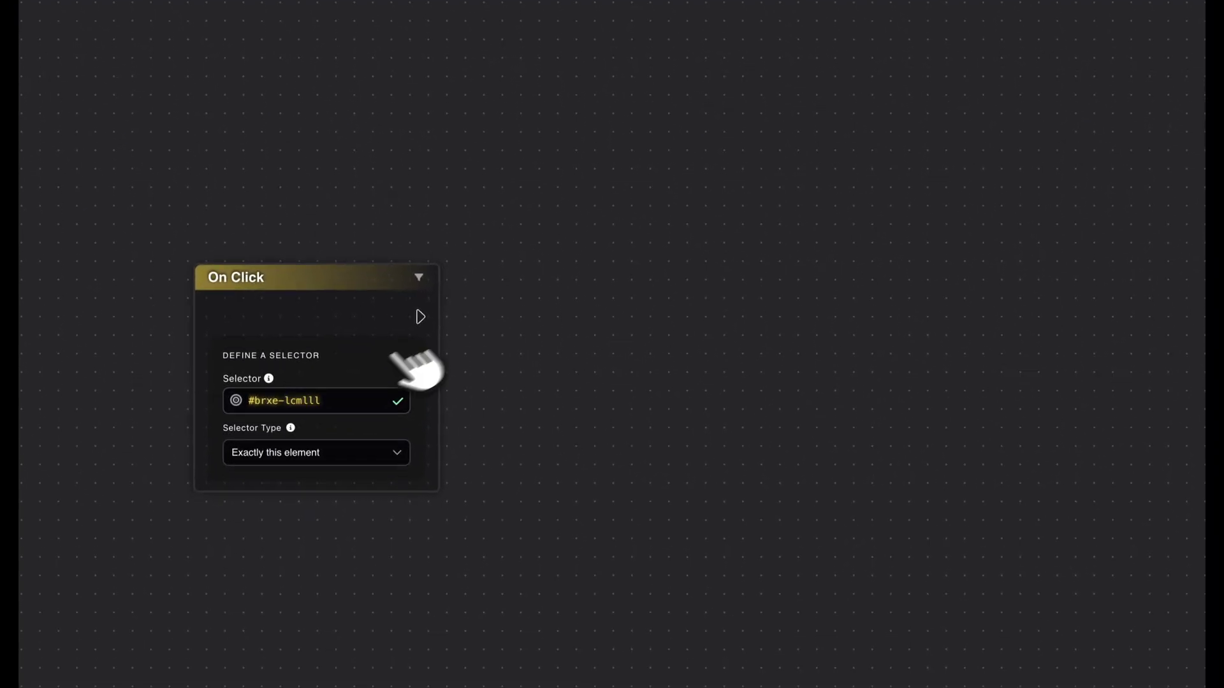
drag(563, 288, 563, 289)
Add a Branch after On Click and move both nodes together into place
text(Br)
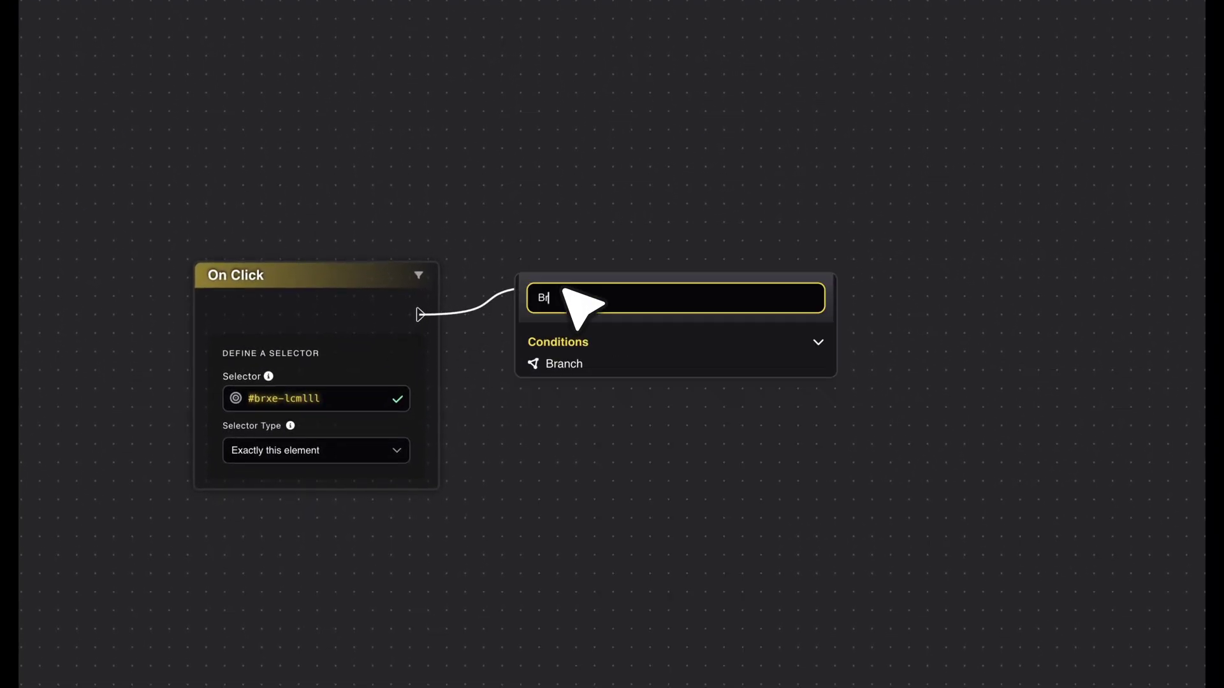
text(an)
click(574, 363)
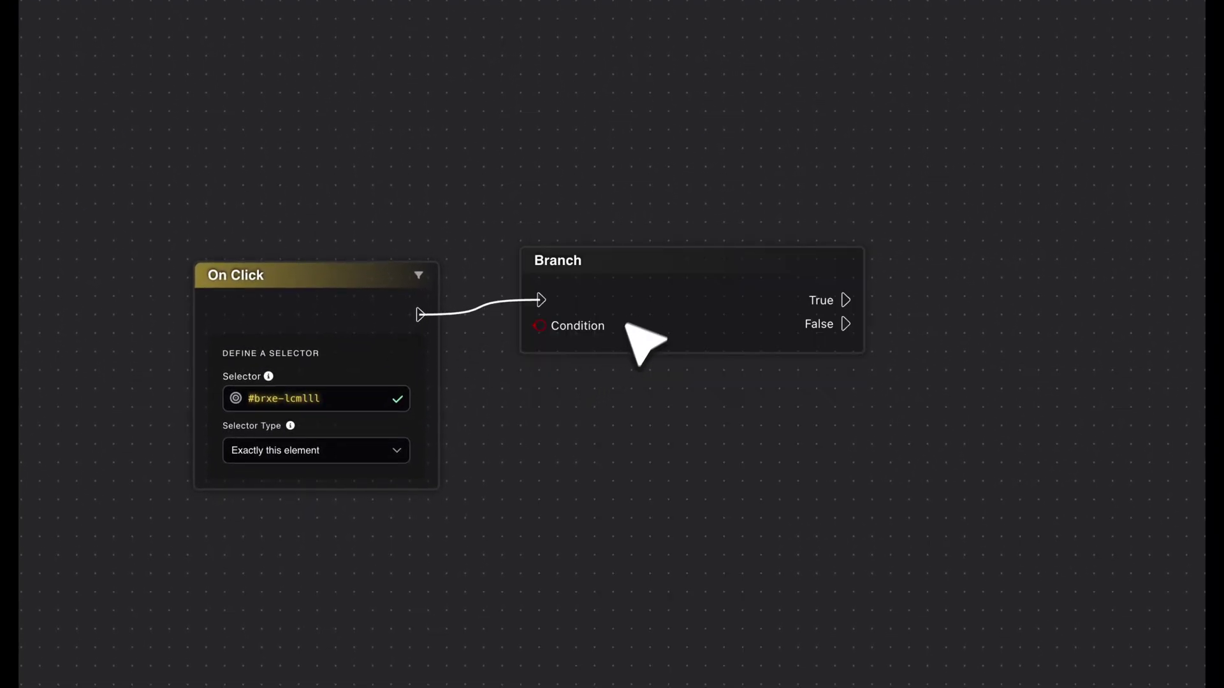
drag(616, 271, 567, 405)
drag(287, 172, 719, 540)
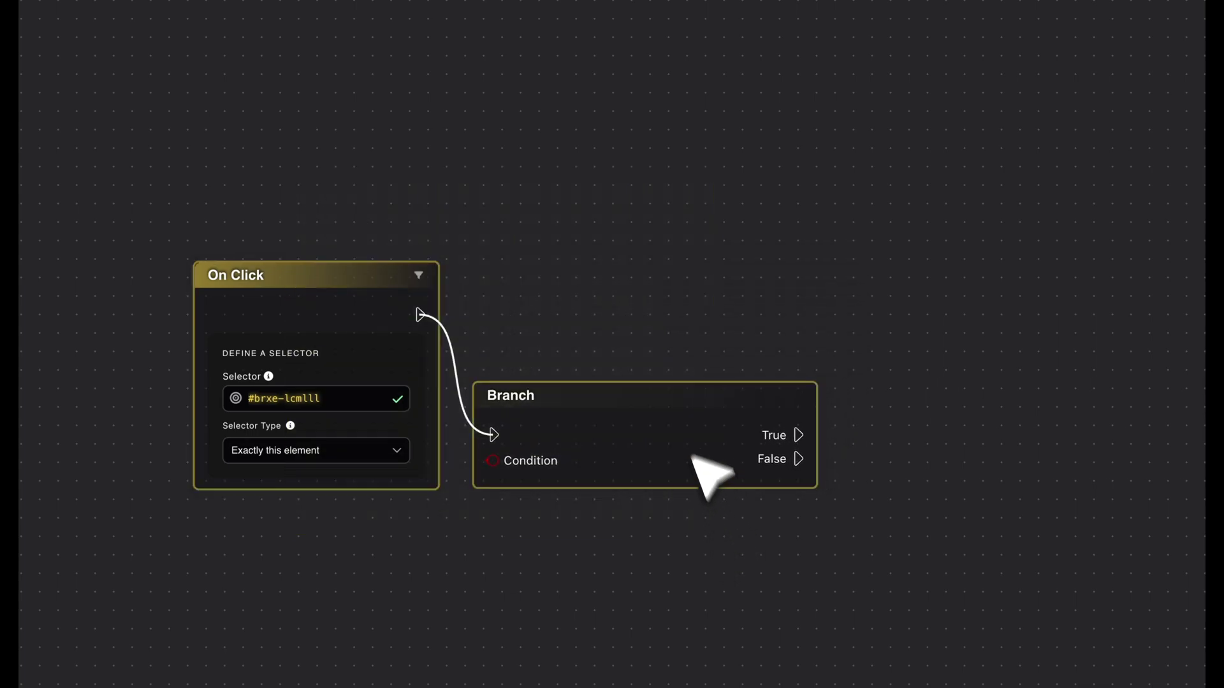
drag(658, 397, 772, 311)
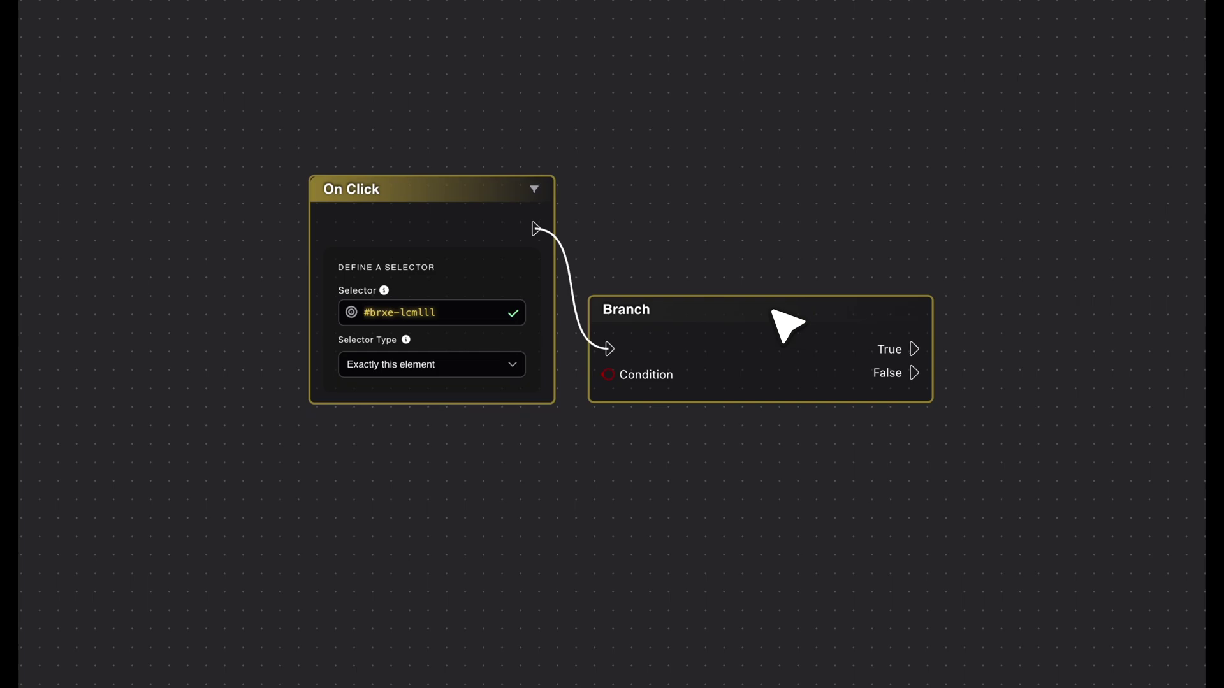
click(712, 427)
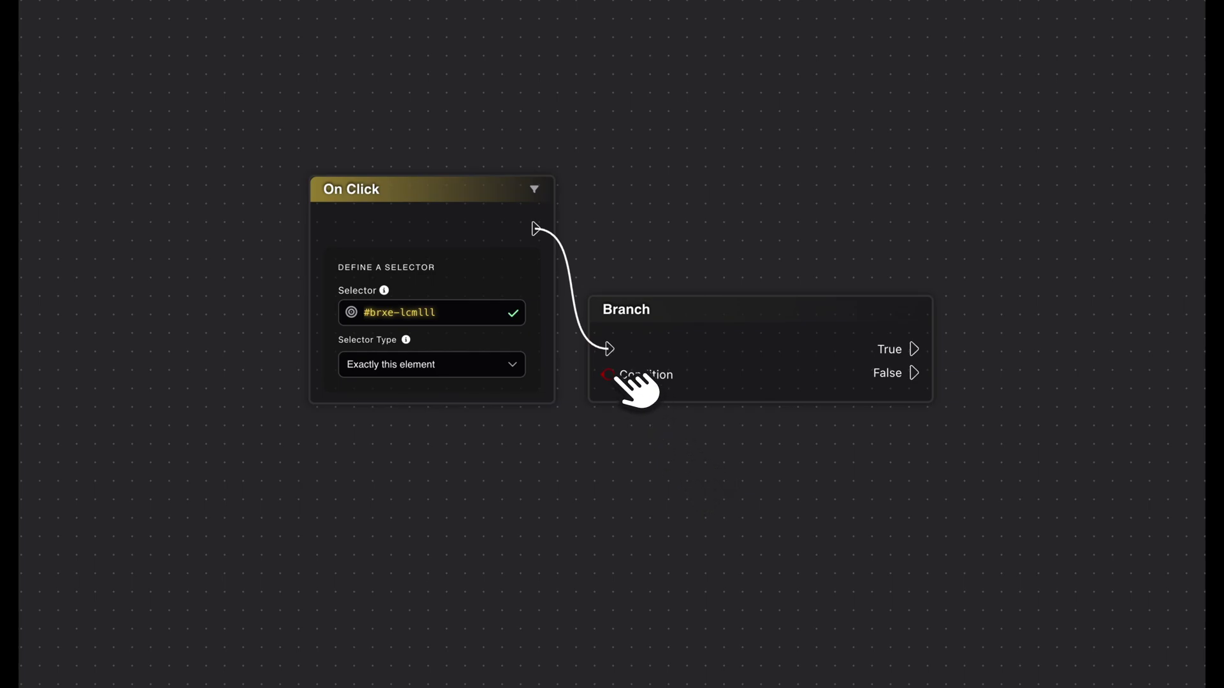
Add an If Global Variable Is condition: video_is_playing Is Equal To 1
drag(615, 377, 446, 532)
text(Glob)
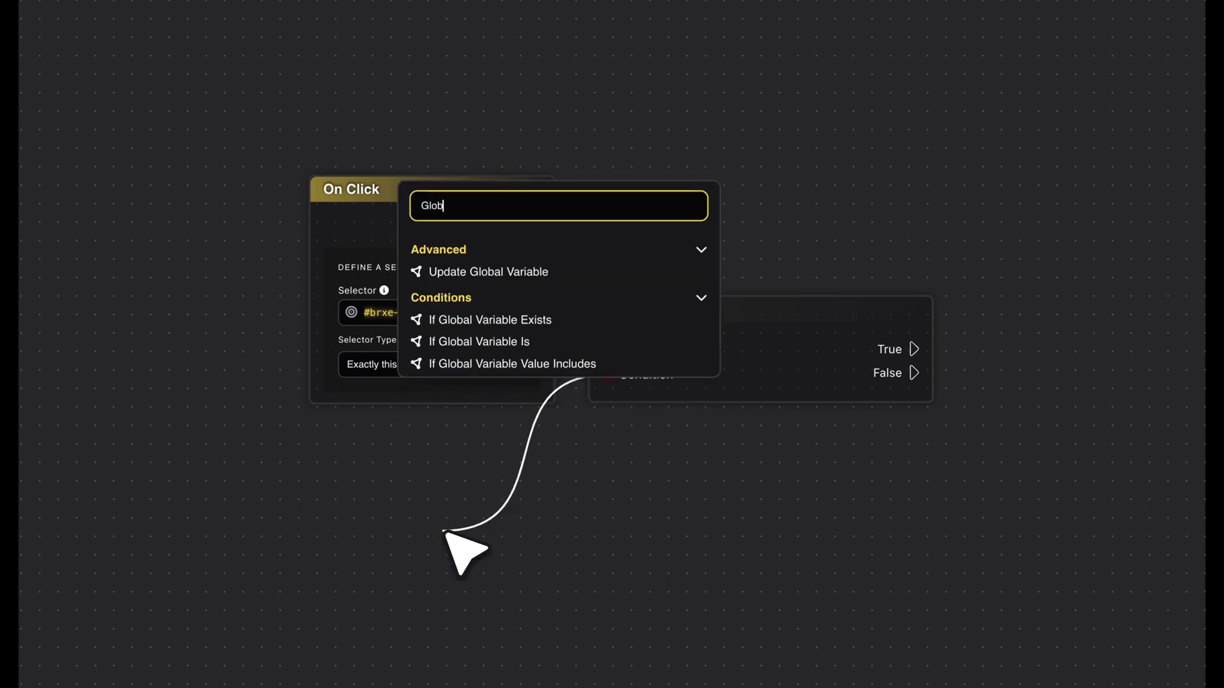
click(500, 342)
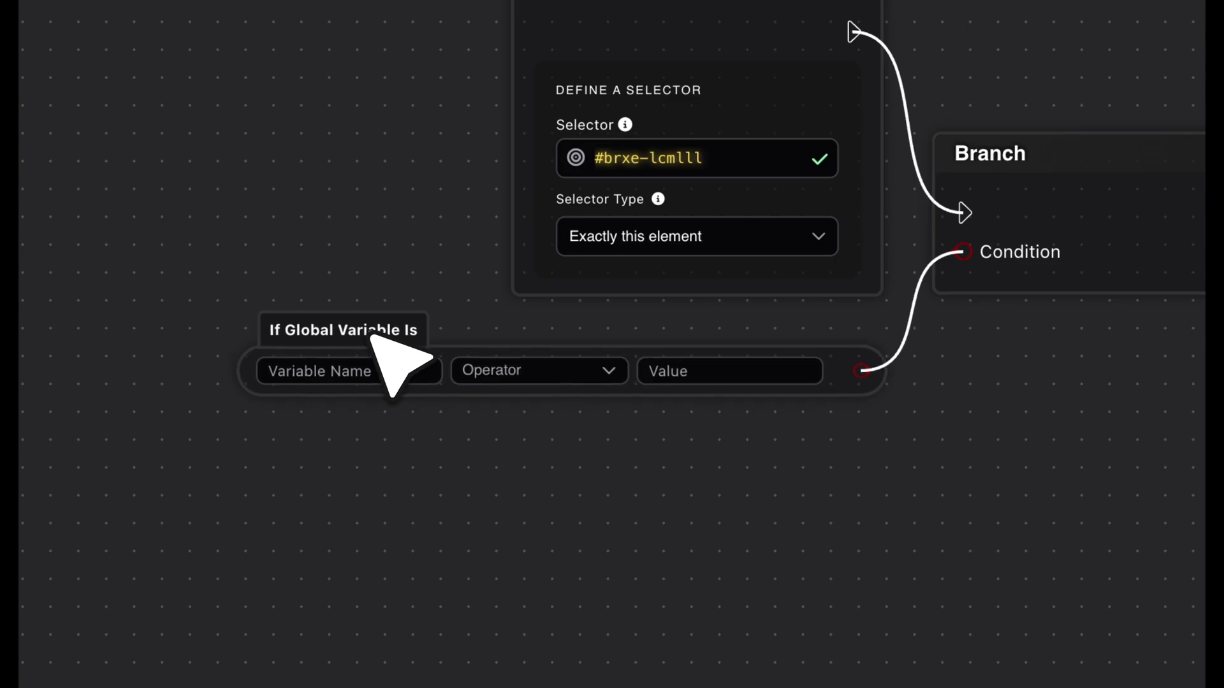
click(336, 378)
text(video_is_playing)
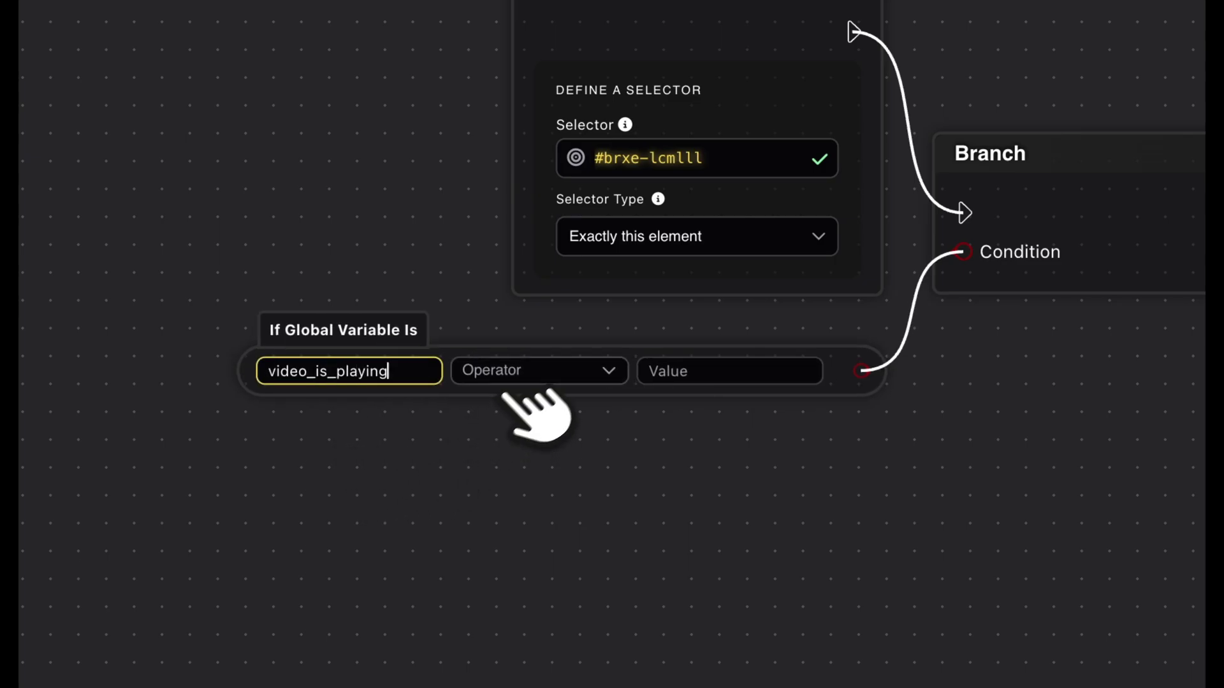
click(535, 376)
click(542, 410)
key(Tab)
text(1)
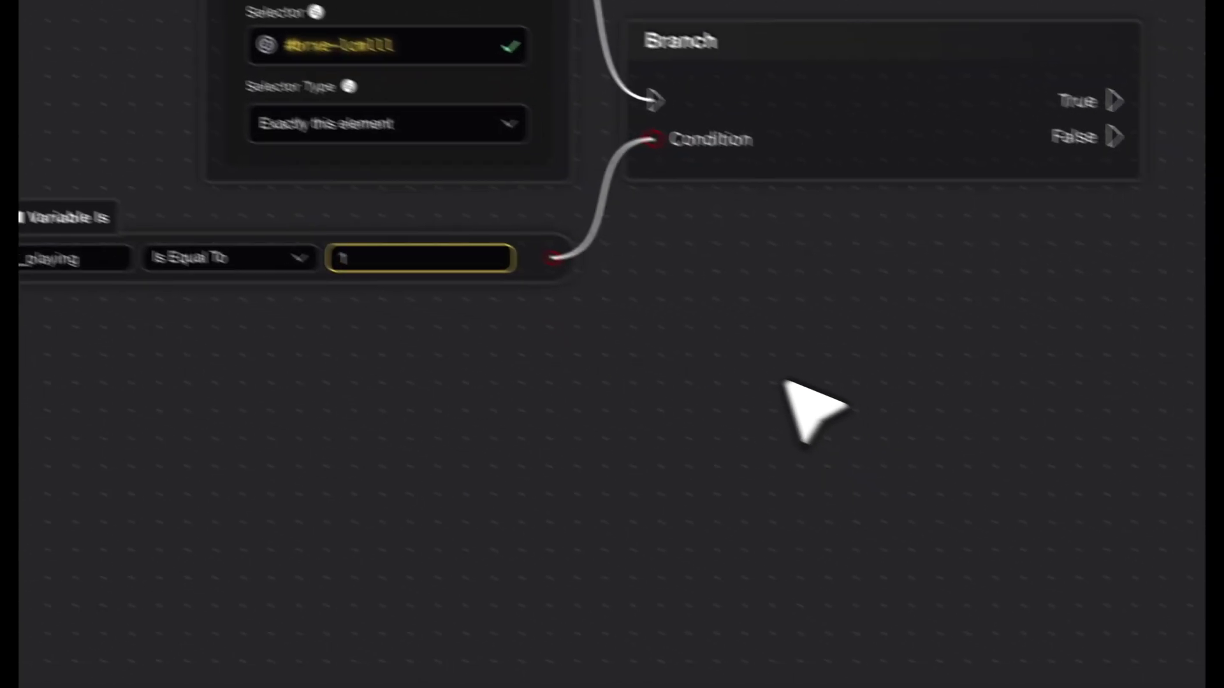
click(1112, 520)
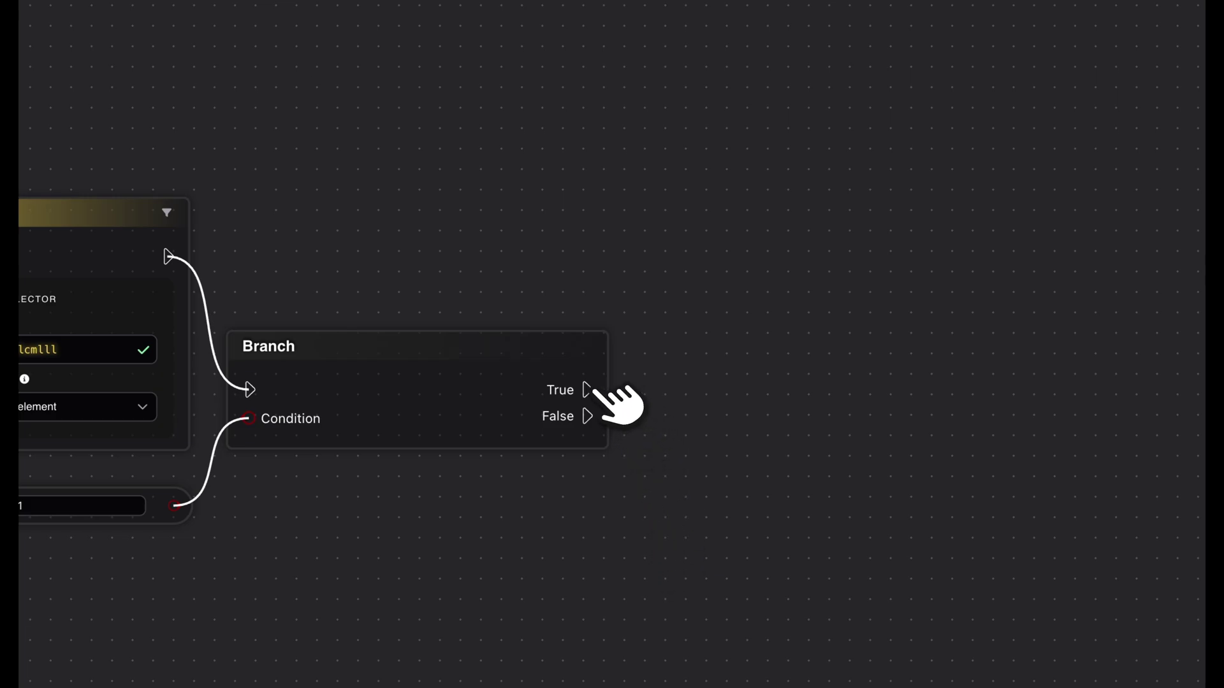
Add Pause Video on True, targeting the hero video via a custom Document QuerySelector
drag(705, 342, 707, 345)
text(pause)
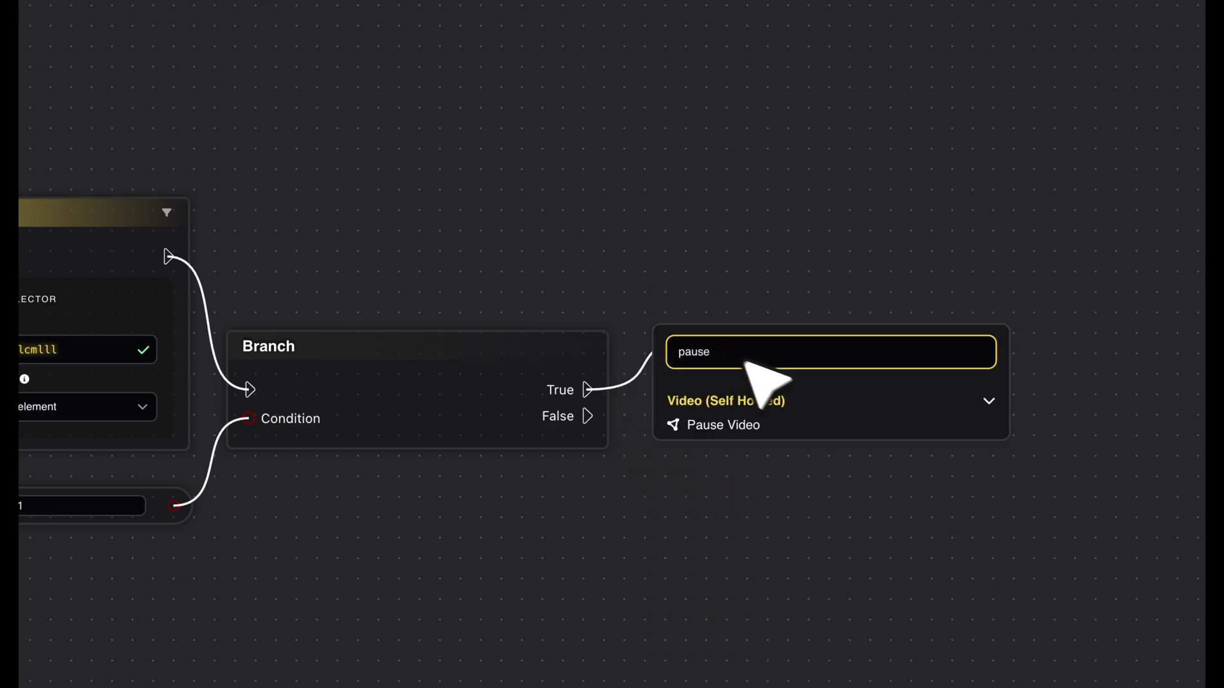
click(765, 423)
drag(777, 357, 789, 196)
click(799, 287)
scroll(916, 503, down, 5)
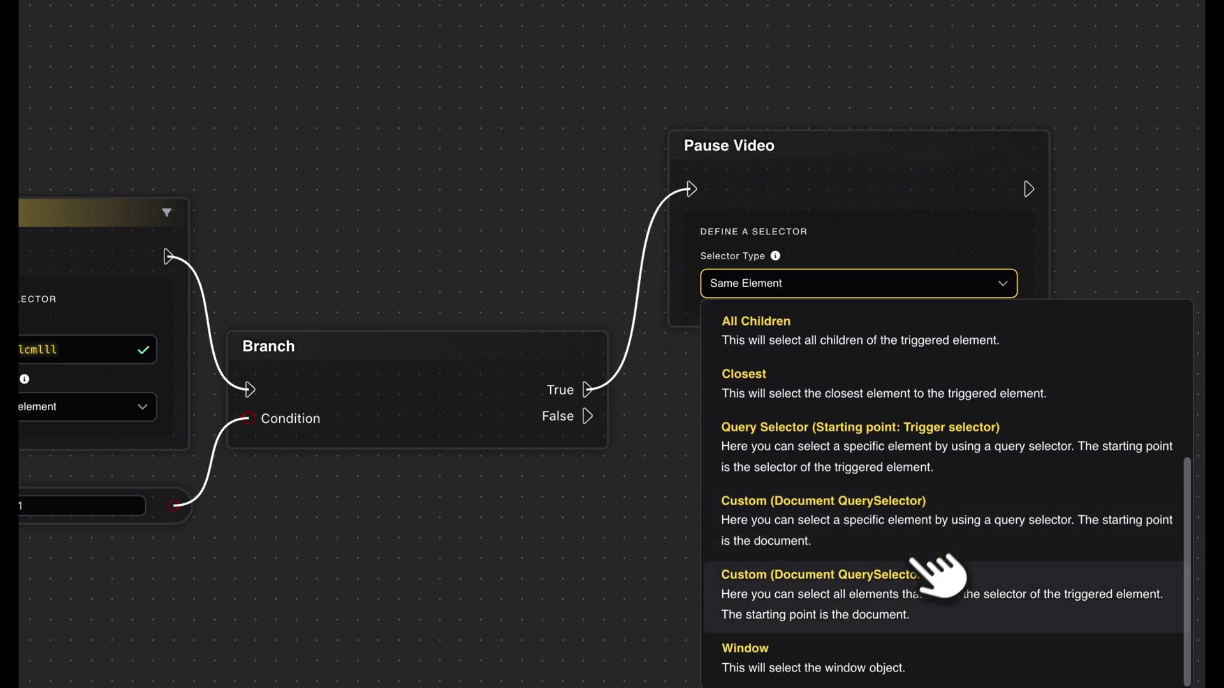
click(855, 514)
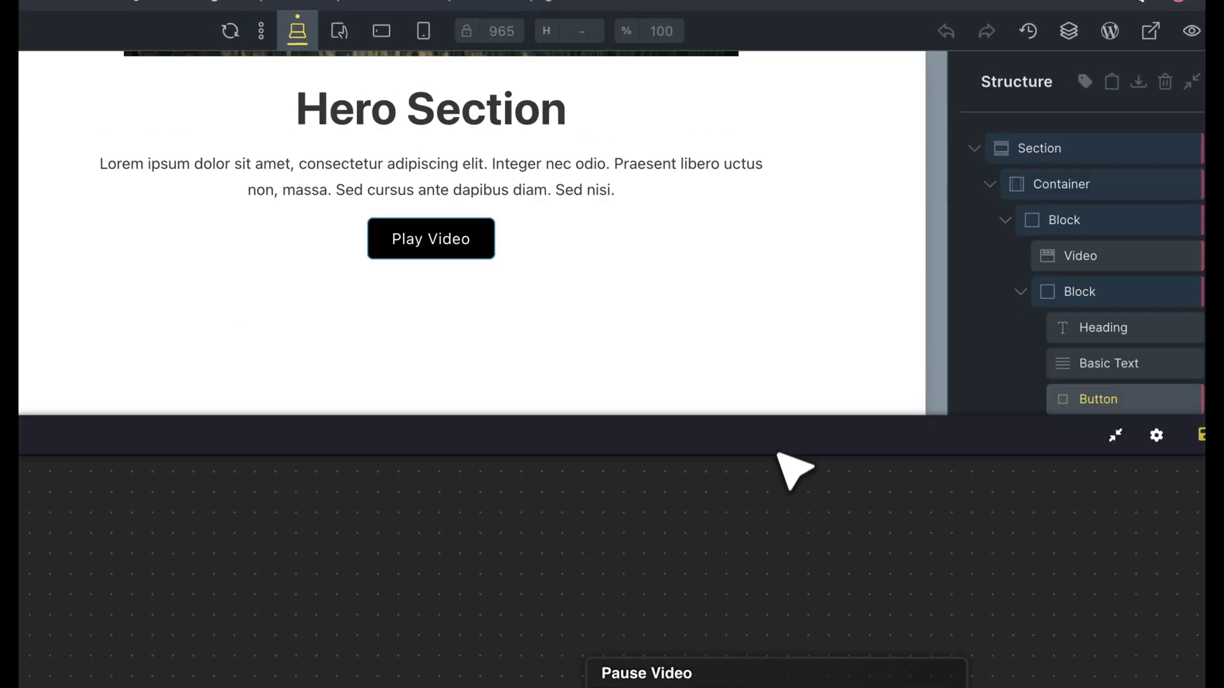
scroll(756, 395, up, 3)
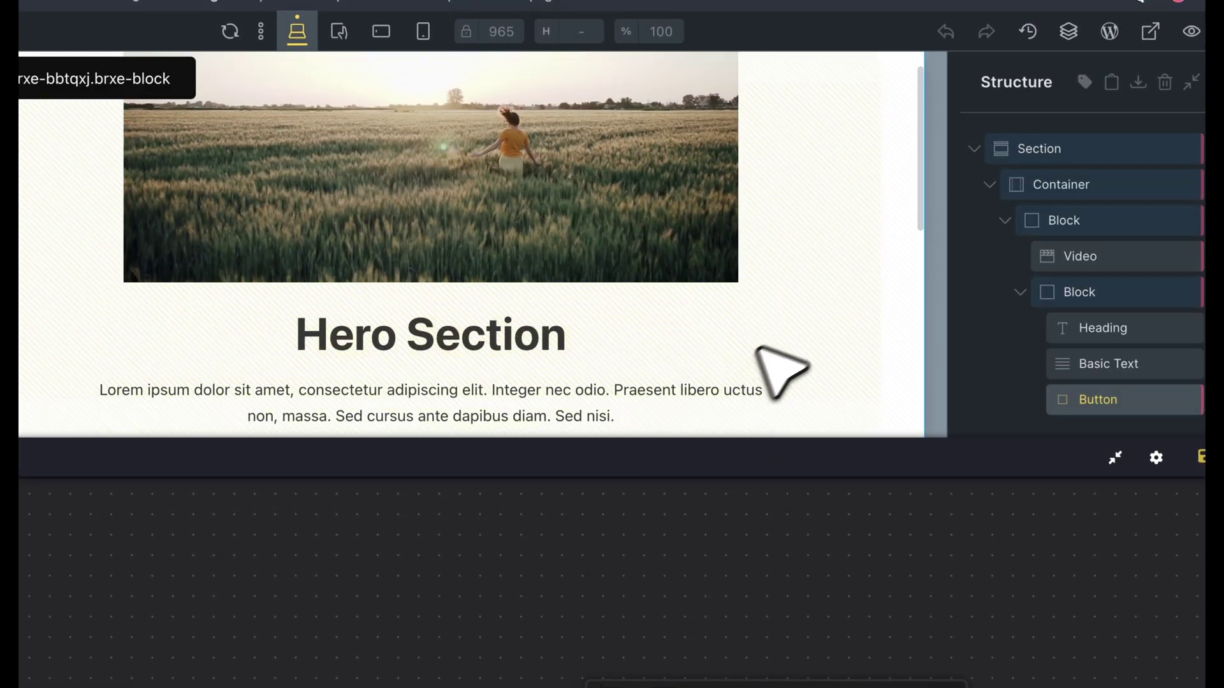
click(669, 238)
drag(749, 440, 674, 54)
drag(924, 566, 576, 556)
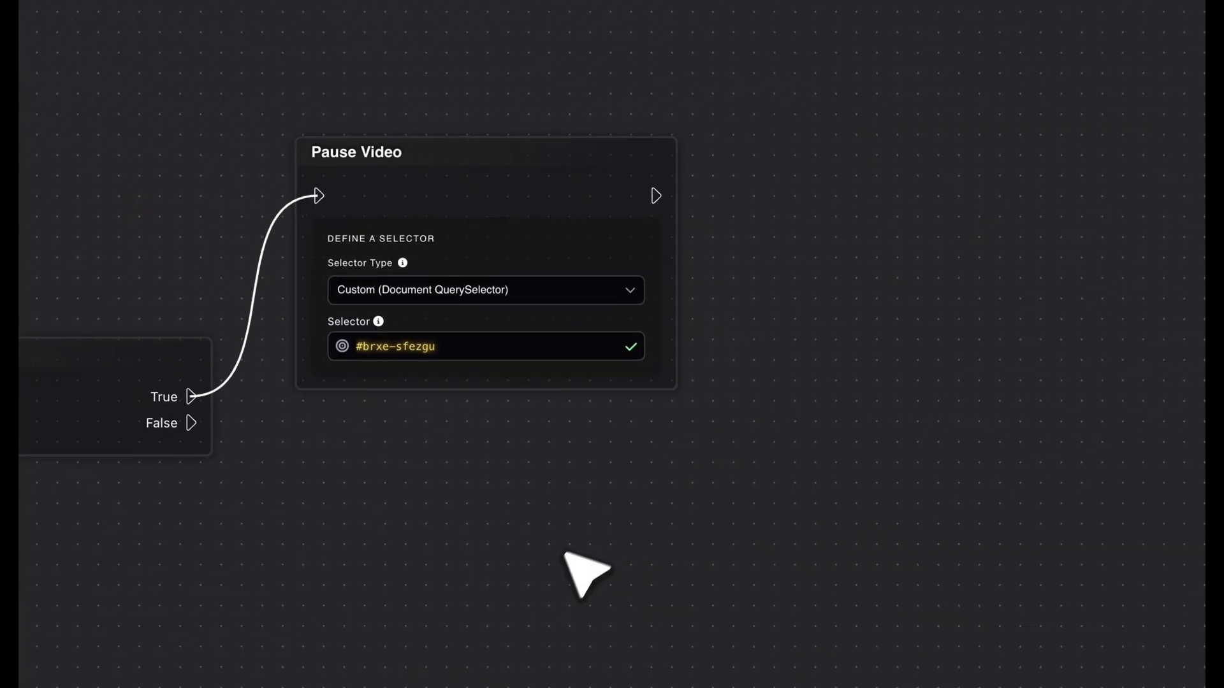
Chain Change Text setting the triggered element's text to 'Play Video'
text(change)
drag(814, 196, 851, 153)
click(857, 413)
click(858, 283)
click(912, 370)
scroll(615, 459, left, 10)
scroll(997, 470, right, 15)
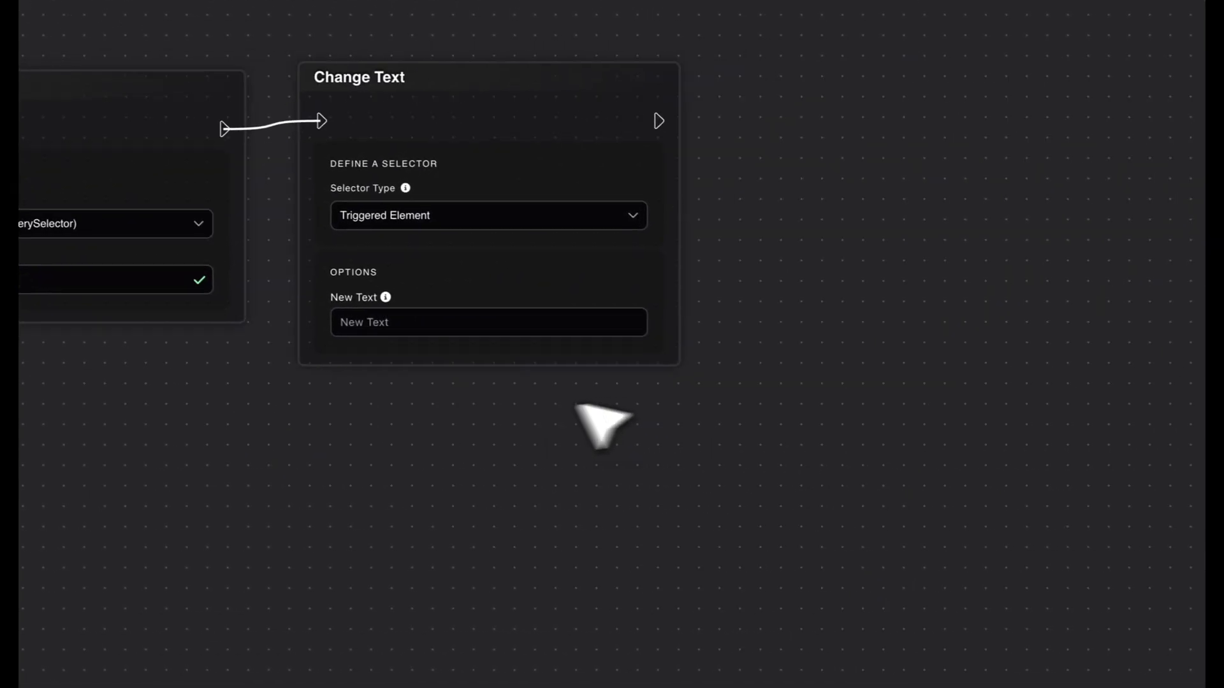
scroll(811, 472, left, 4)
click(719, 375)
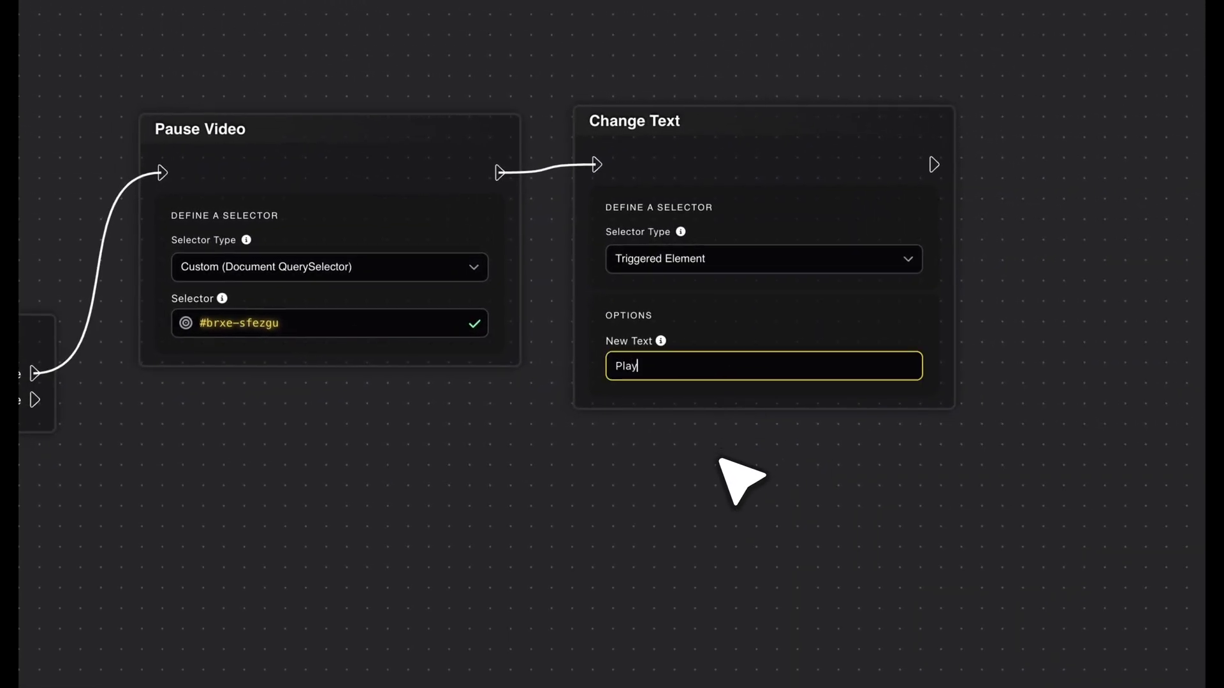
text(Play Video)
scroll(737, 155, down, 1)
click(737, 155)
drag(391, 495, 592, 373)
Add a Play Video node on the False path targeting custom query selector #brxe-sfezgu
drag(260, 260, 379, 401)
text(Play)
click(421, 481)
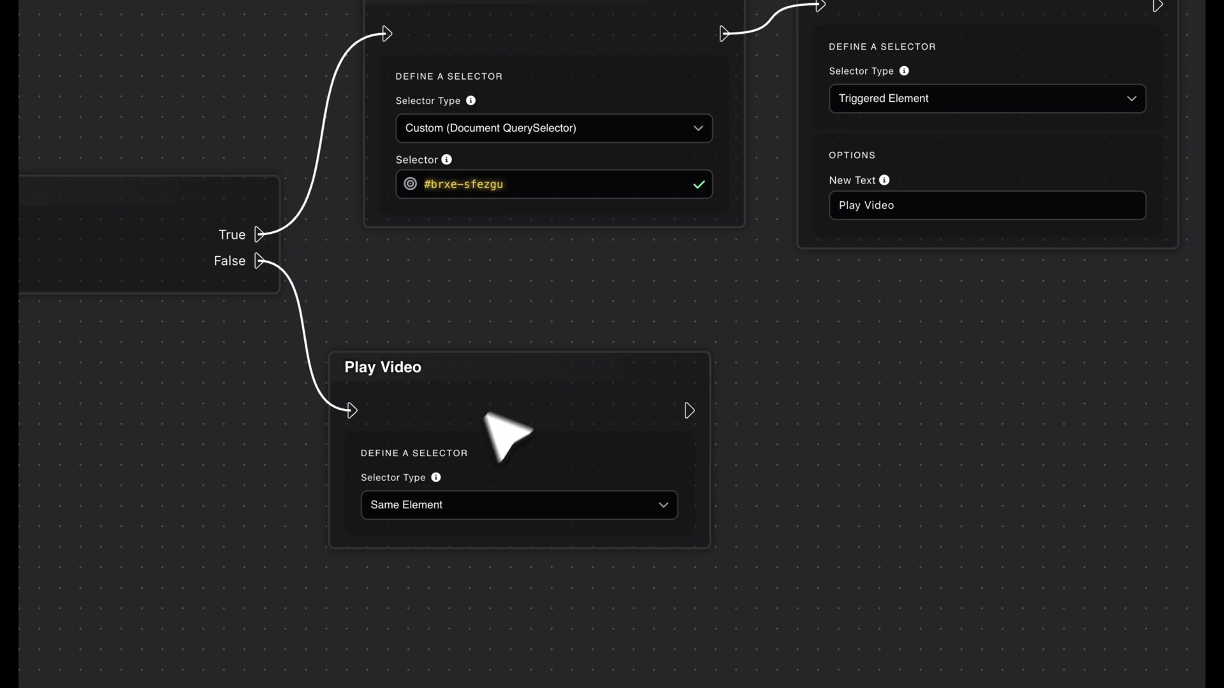
drag(528, 357, 510, 354)
triple_click(498, 185)
key(ctrl+c)
click(538, 484)
scroll(555, 382, down, 3)
click(564, 299)
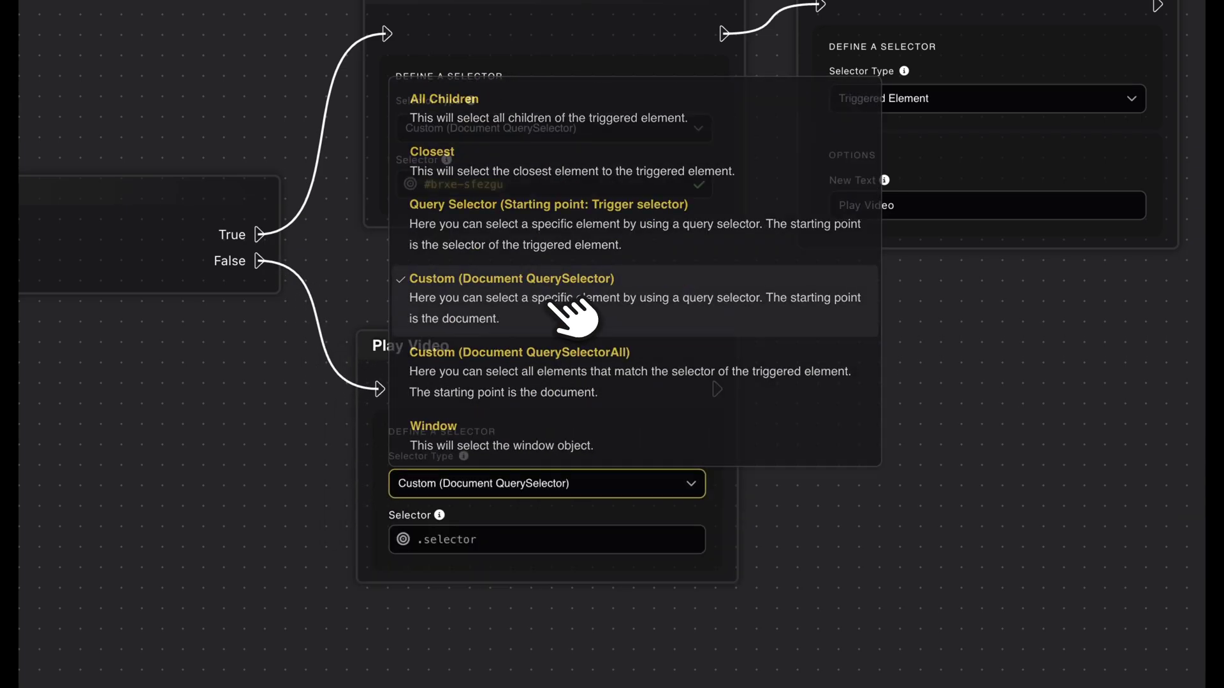
key(ctrl+v)
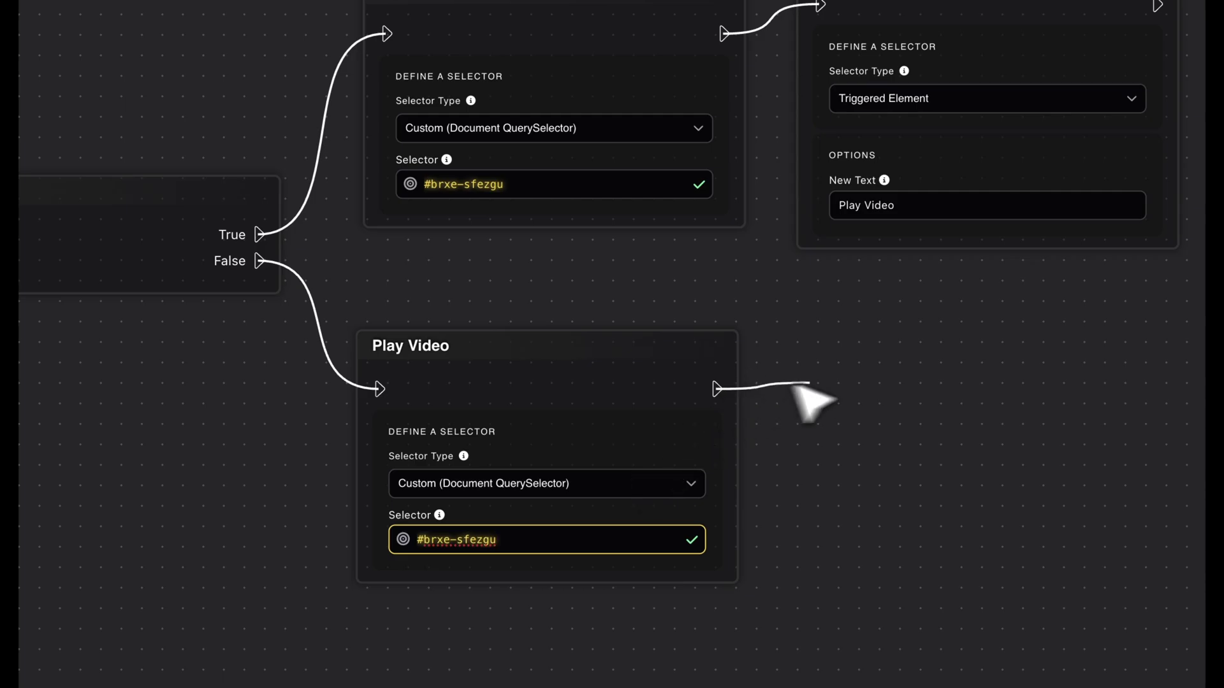
Chain a Change Text node setting the triggered button's text to 'Pause Video'
drag(808, 385, 812, 386)
text(Change)
click(845, 599)
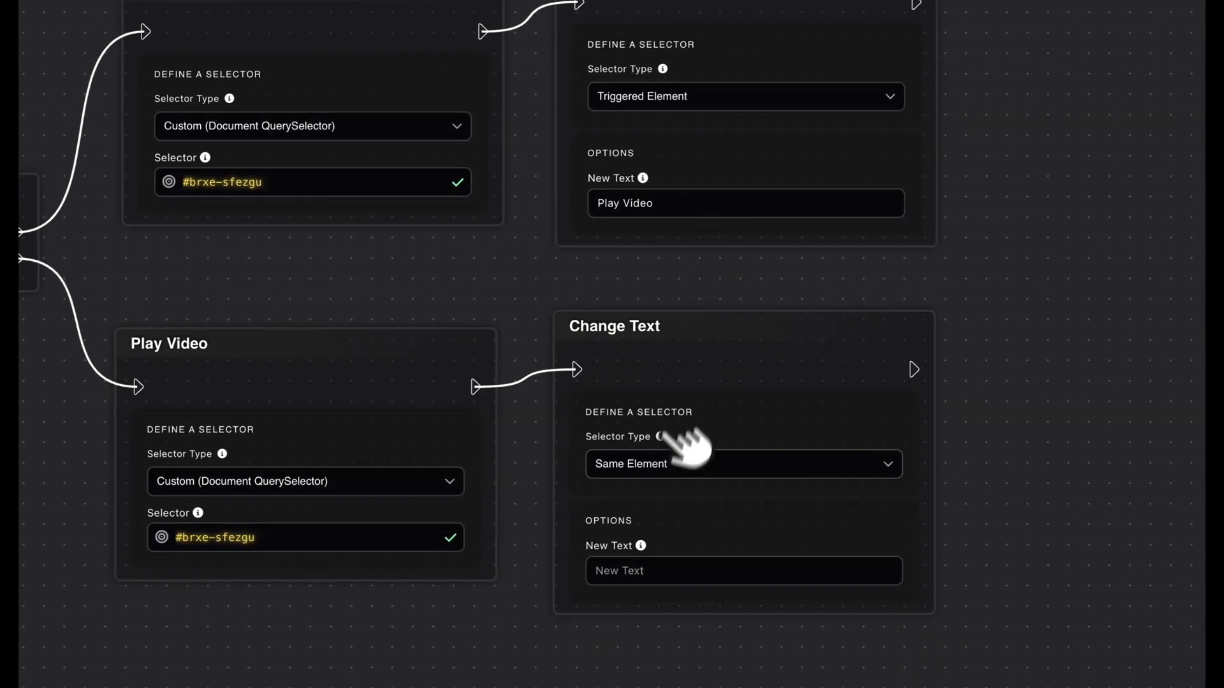
click(682, 460)
scroll(724, 204, up, 1)
click(718, 137)
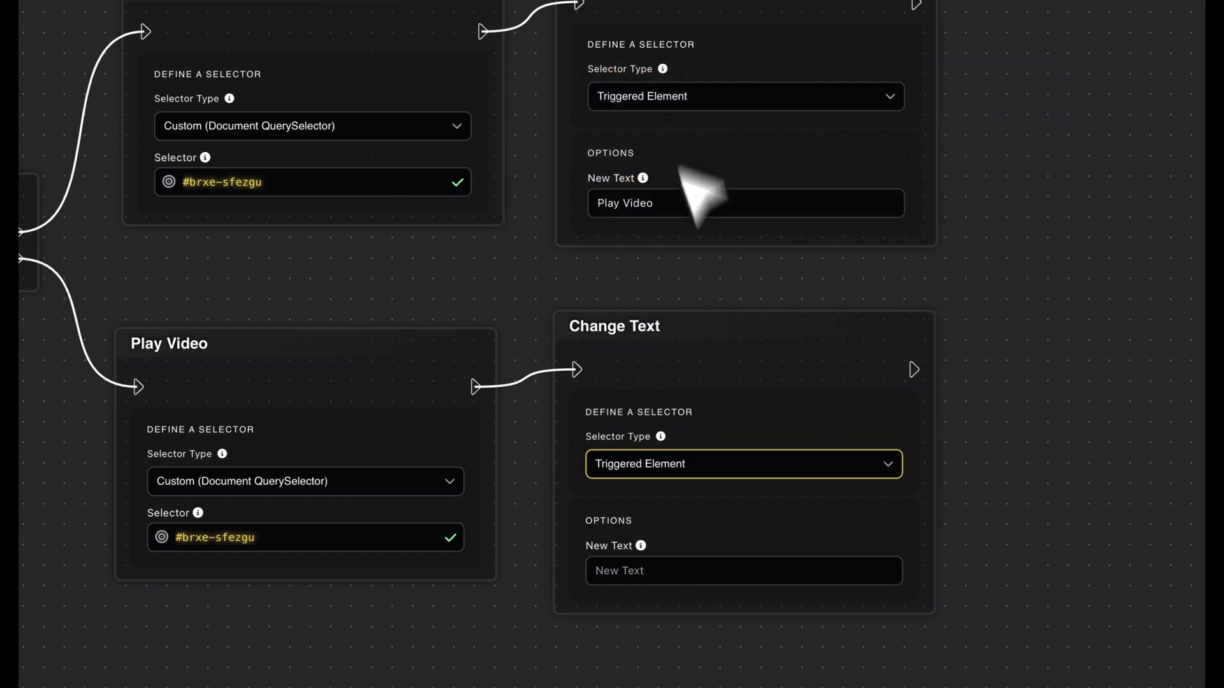
click(733, 569)
text(Pause Video)
click(999, 571)
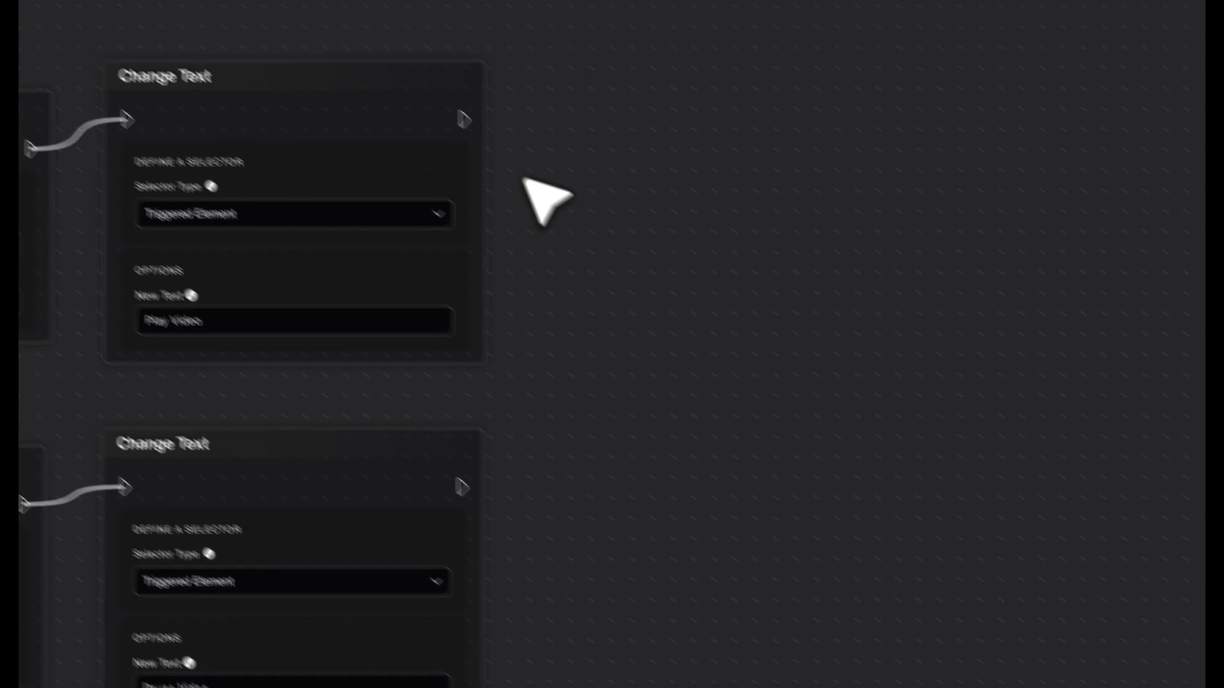
After the upper Change Text, add Update Global Variable setting video_is_playing to 0
drag(470, 123, 595, 126)
text(u)
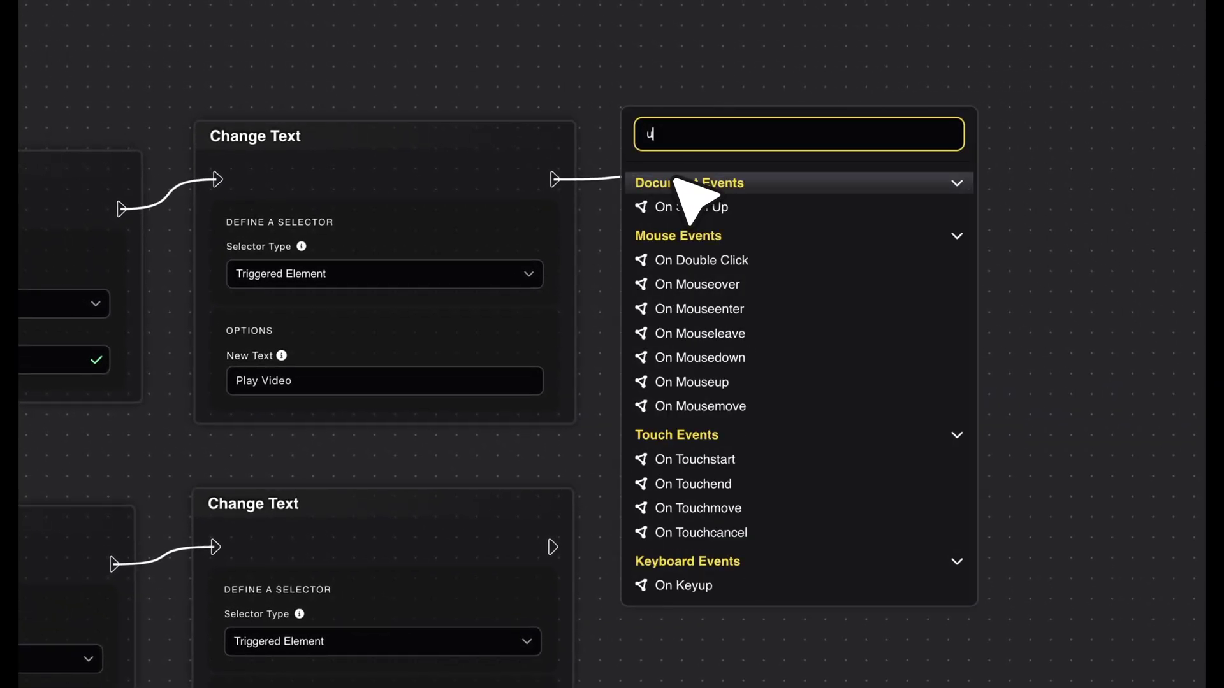
text(pdate)
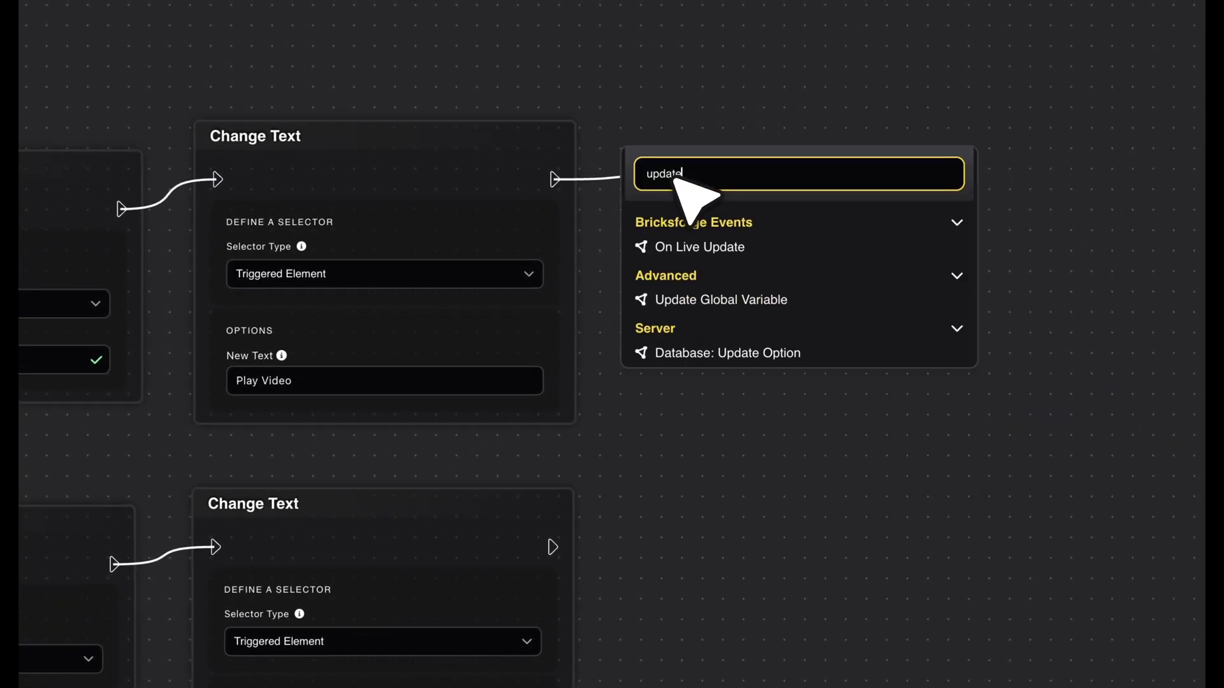
click(730, 298)
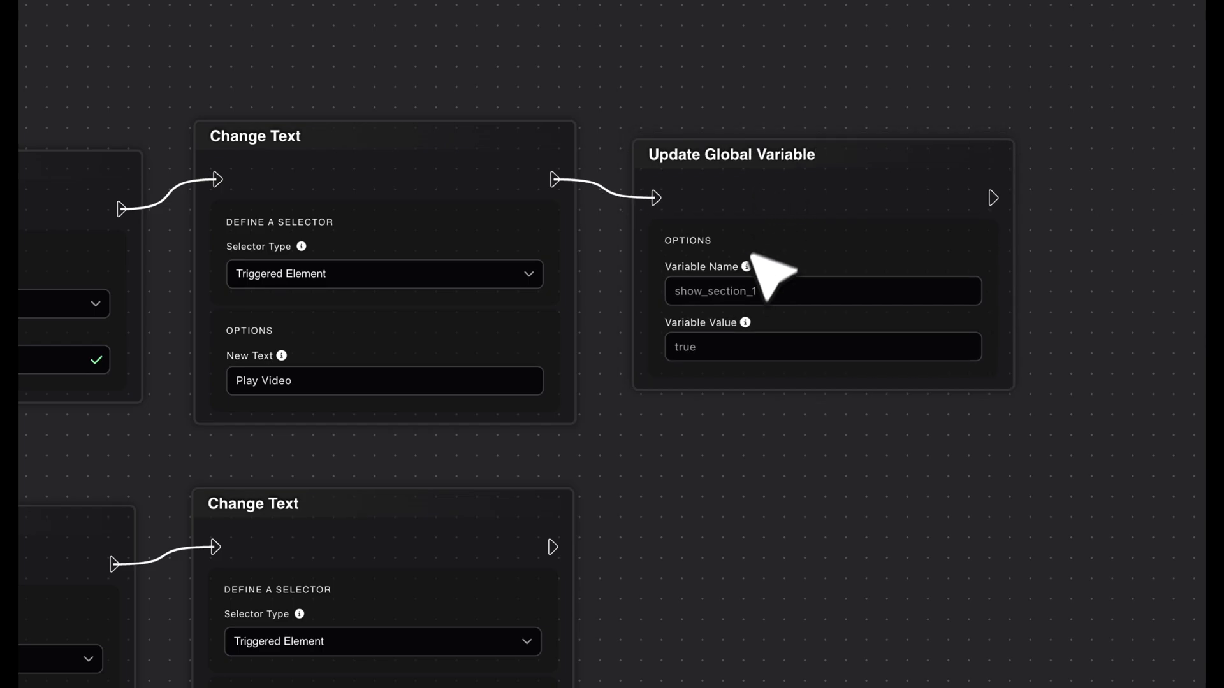
click(750, 292)
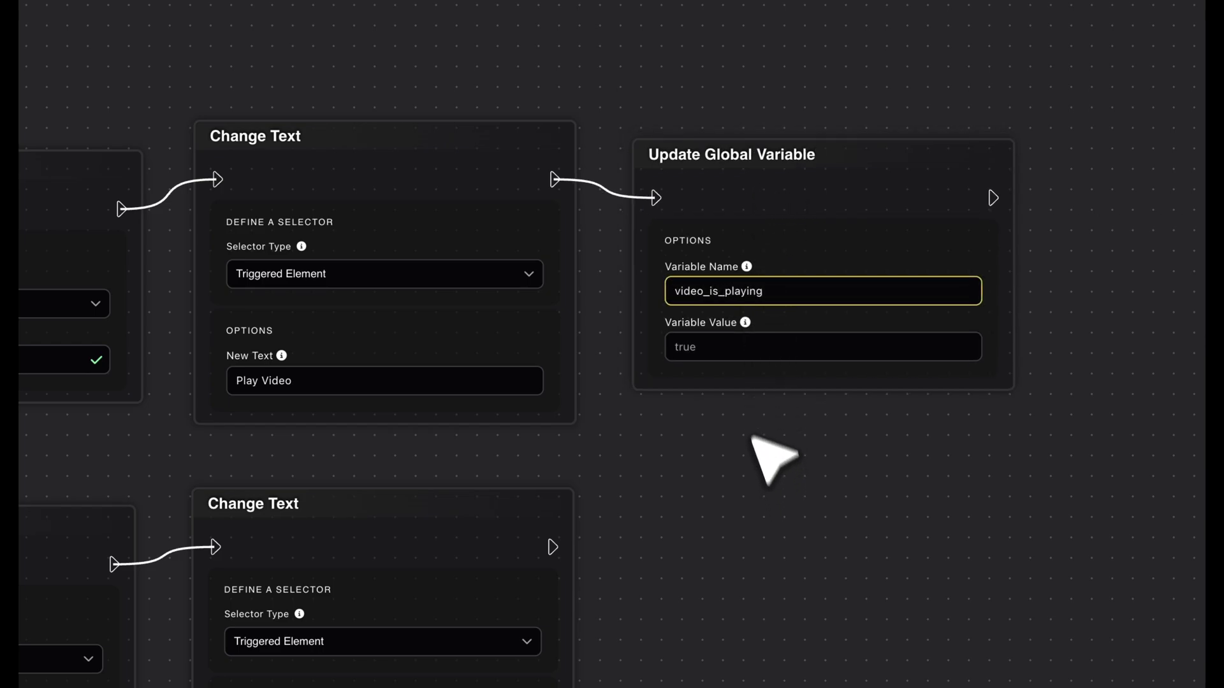
click(797, 347)
text(0)
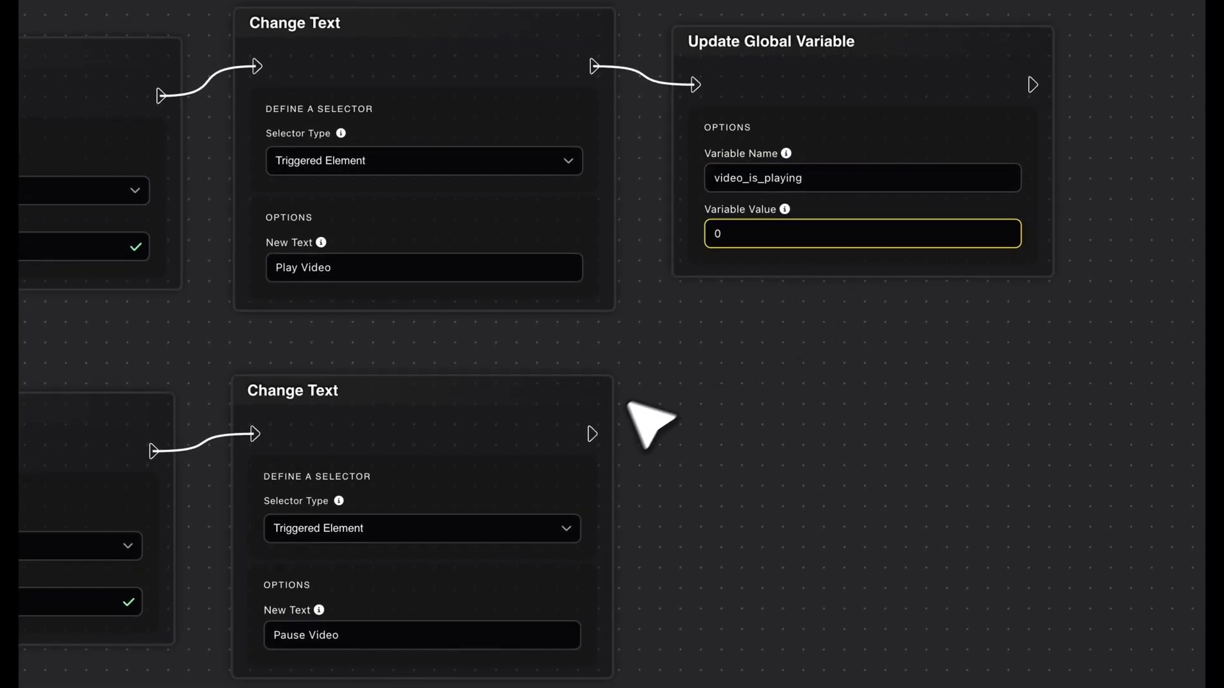
After the lower Change Text, add another Update Global Variable with the name video_is_playing
drag(592, 434, 678, 430)
text(updat)
click(822, 203)
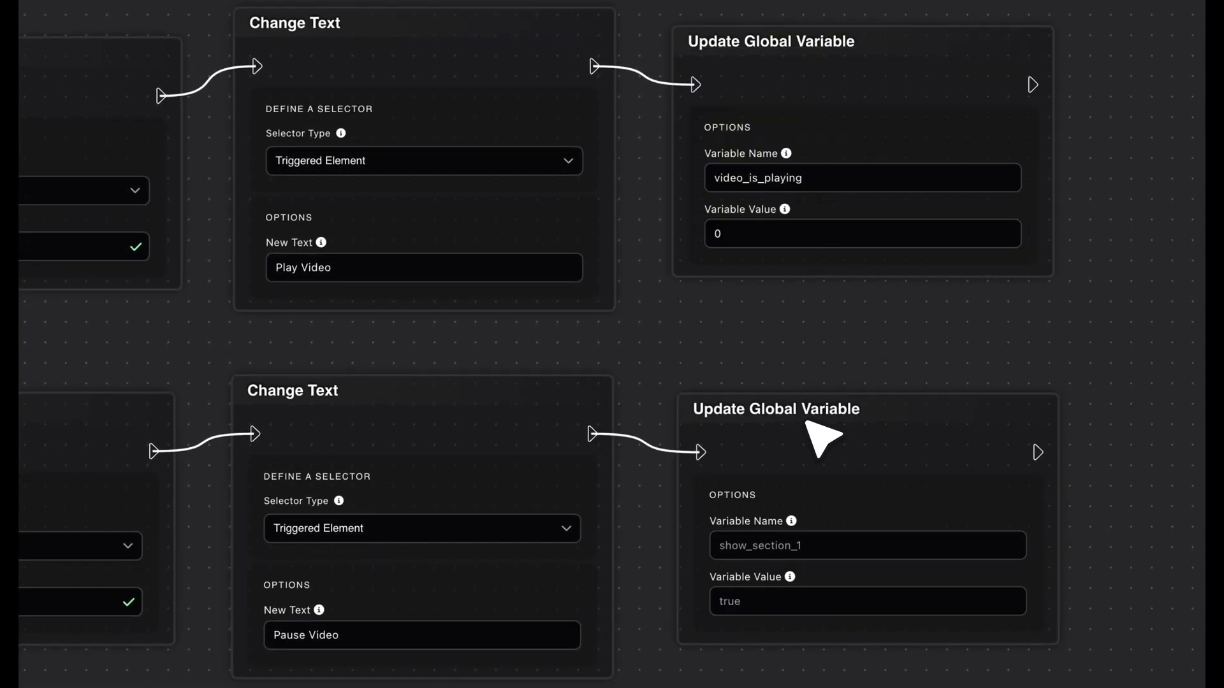
double_click(802, 177)
key(ctrl+c)
click(802, 547)
key(ctrl+v)
click(816, 604)
Give the lower variable value 1, then toggle the live button between playing and pausing
text(1)
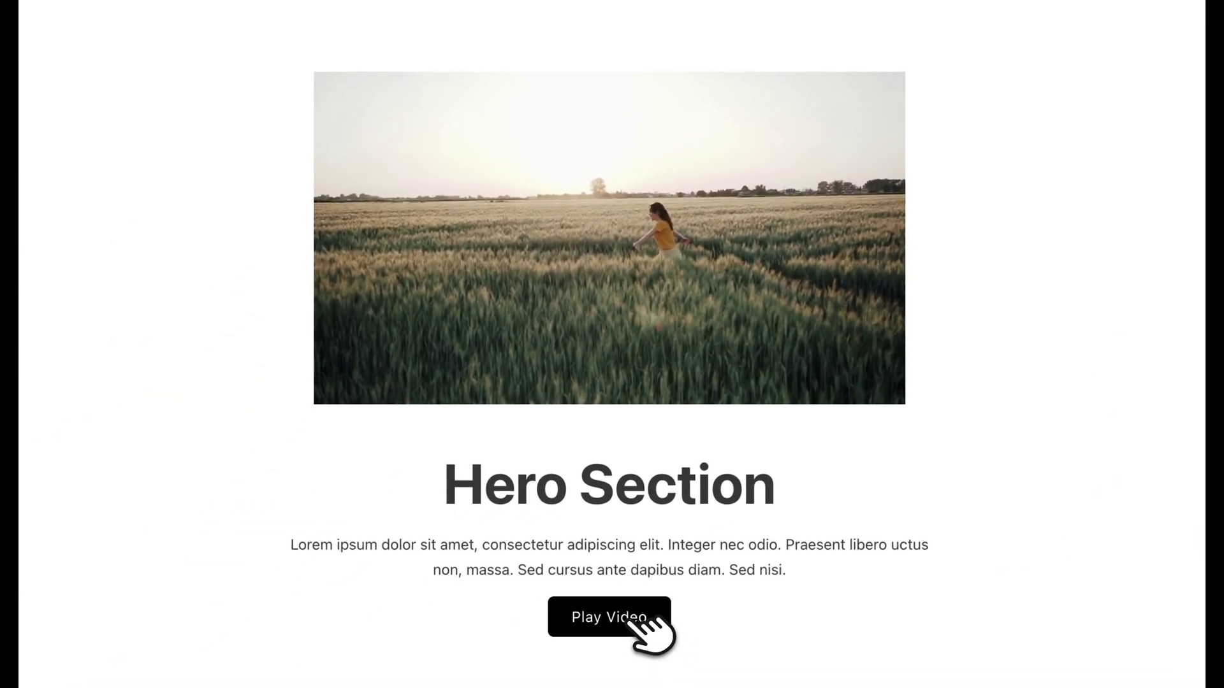
click(633, 616)
click(632, 611)
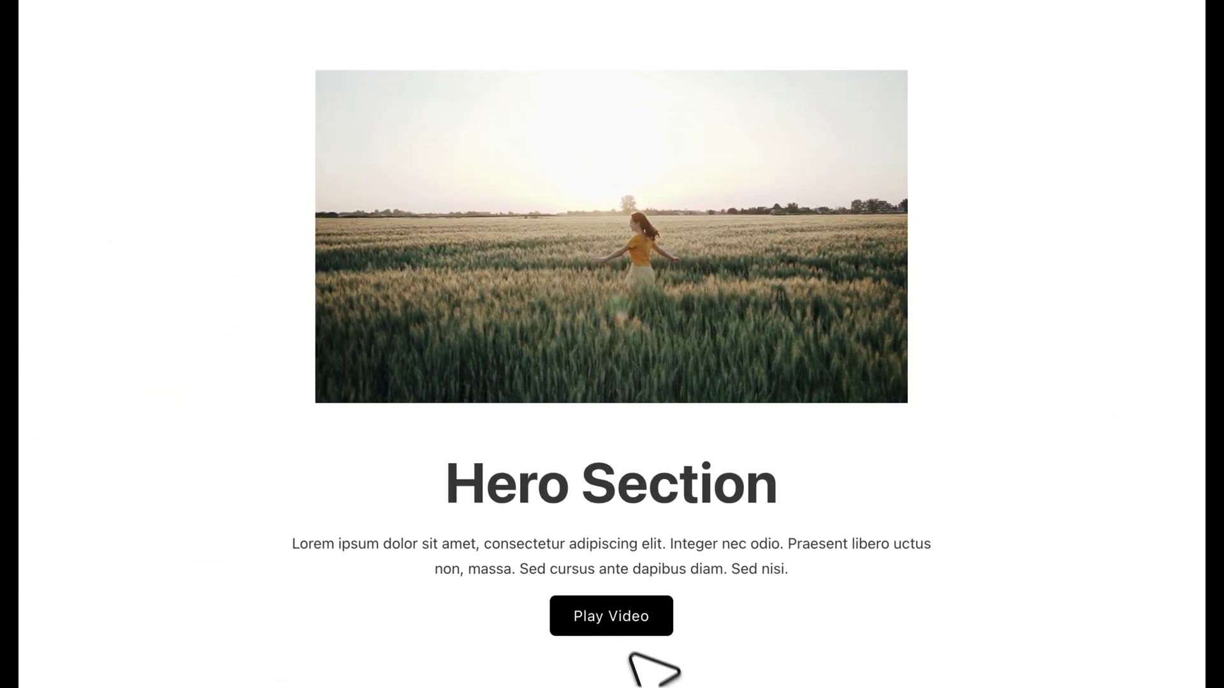
click(629, 616)
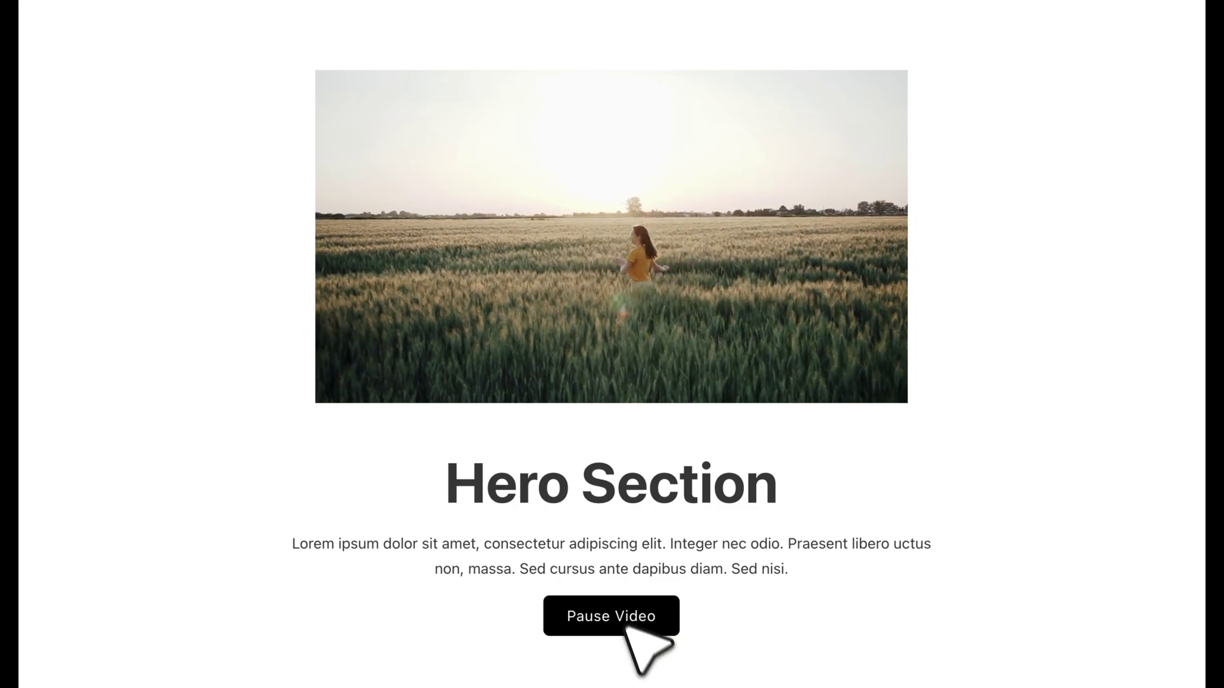
click(626, 622)
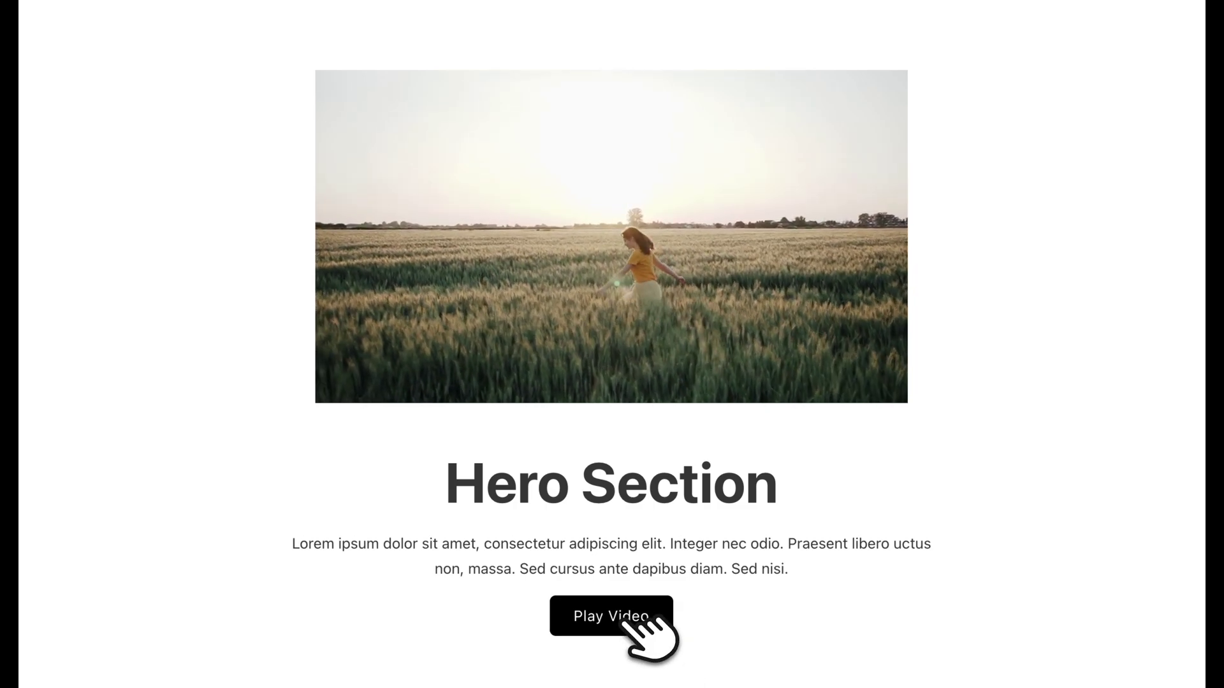